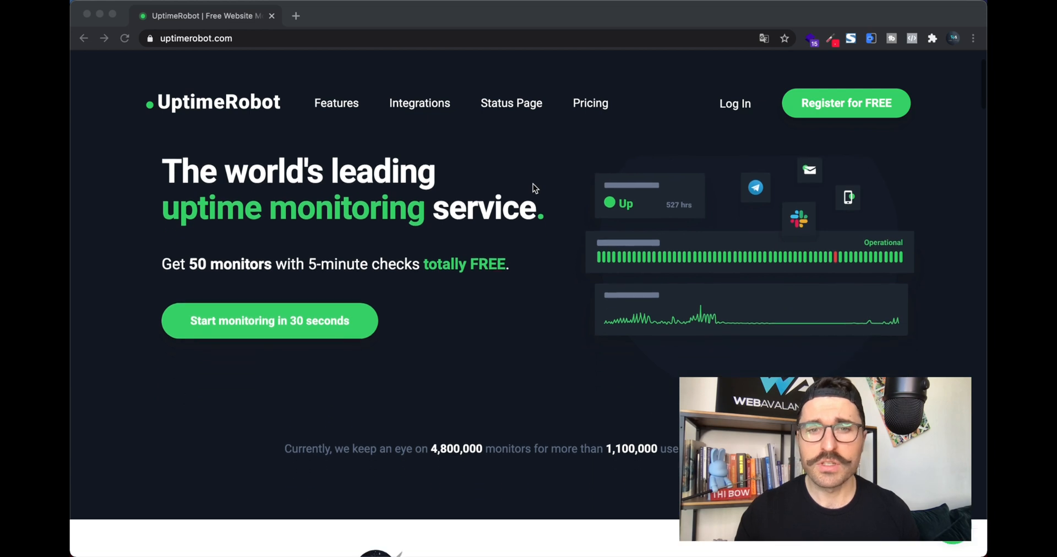
scroll(533, 184, "up", 2)
scroll(533, 185, "up", 2)
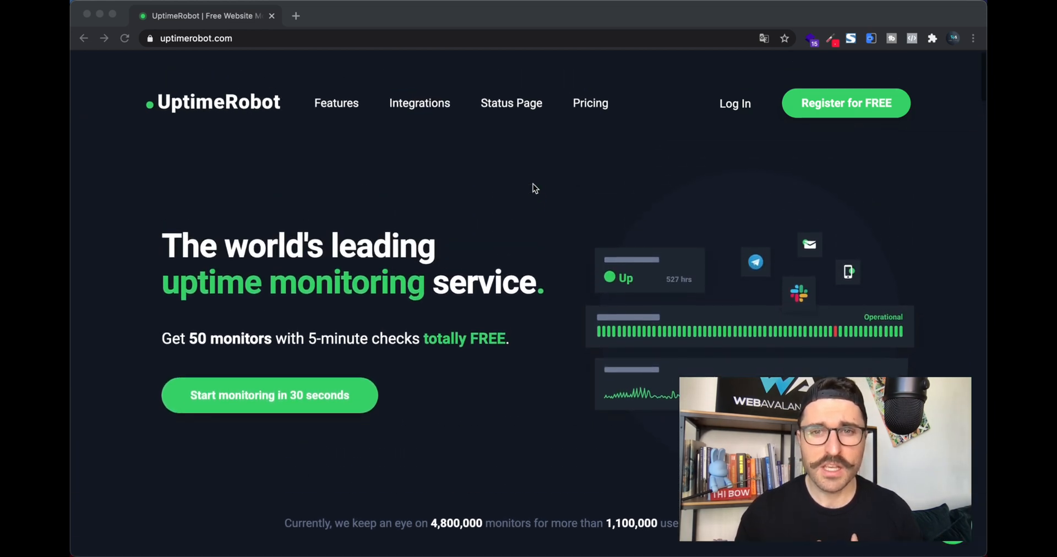
scroll(533, 189, "down", 1)
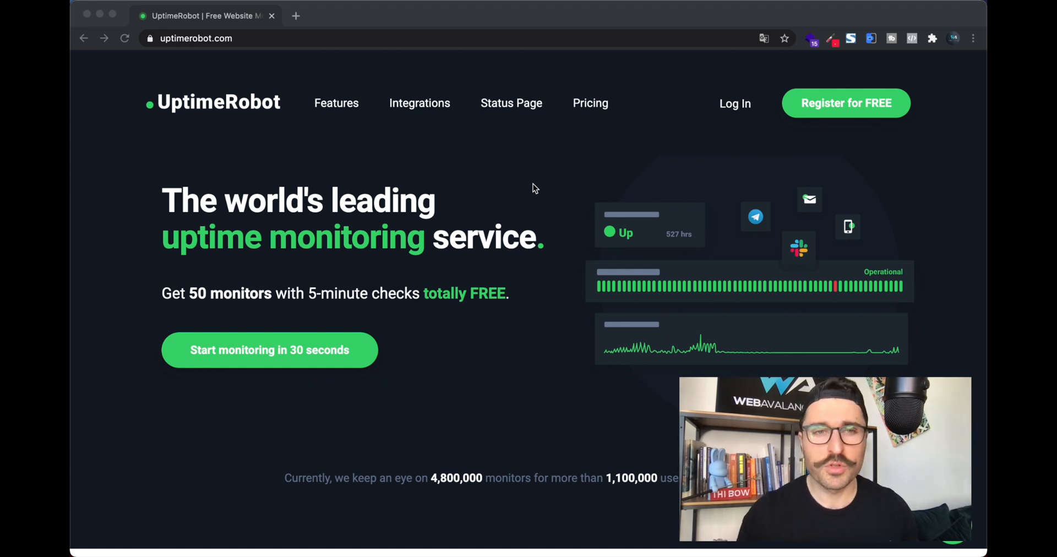
scroll(533, 187, "down", 2)
scroll(533, 187, "down", 10)
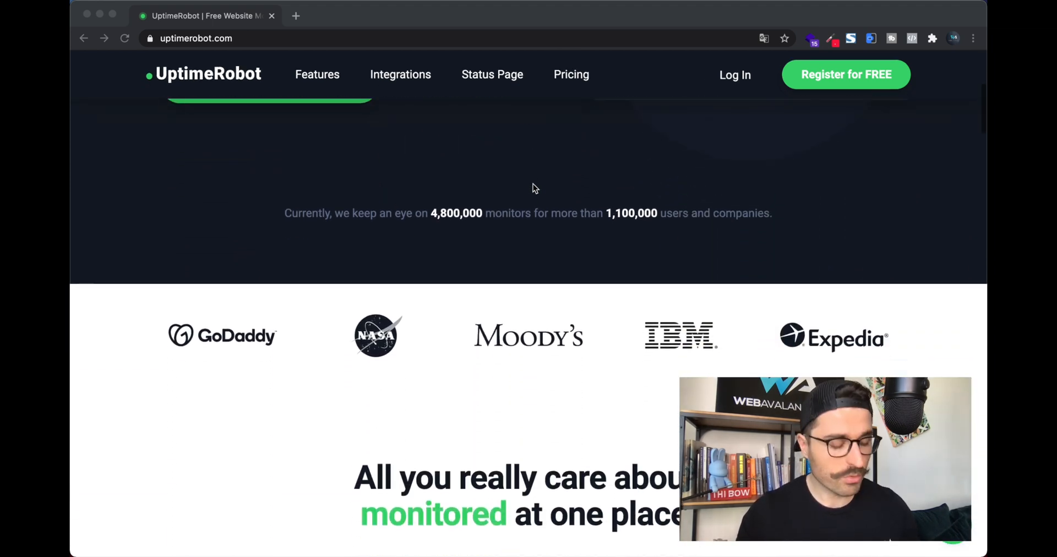
scroll(533, 188, "down", 6)
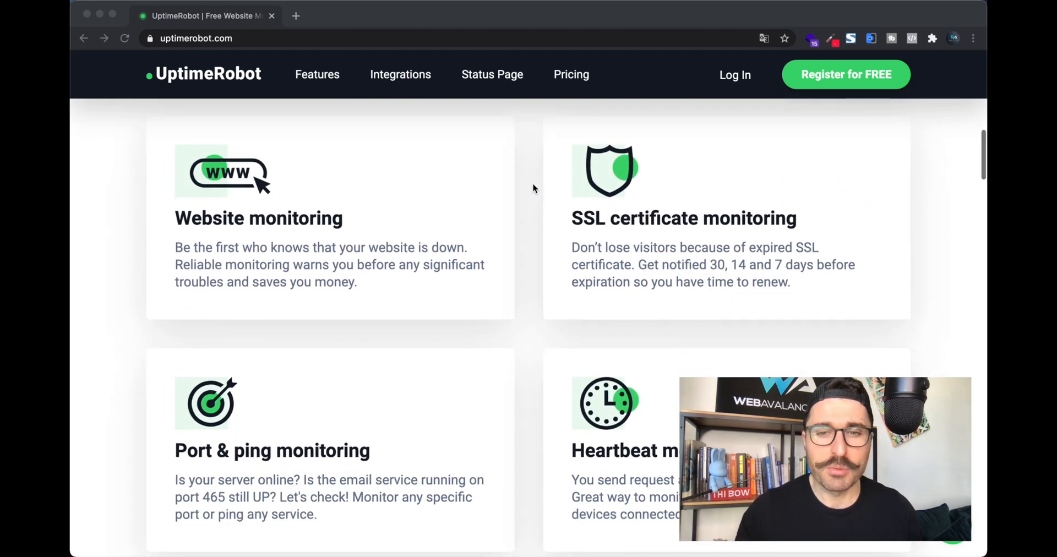
scroll(533, 189, "down", 6)
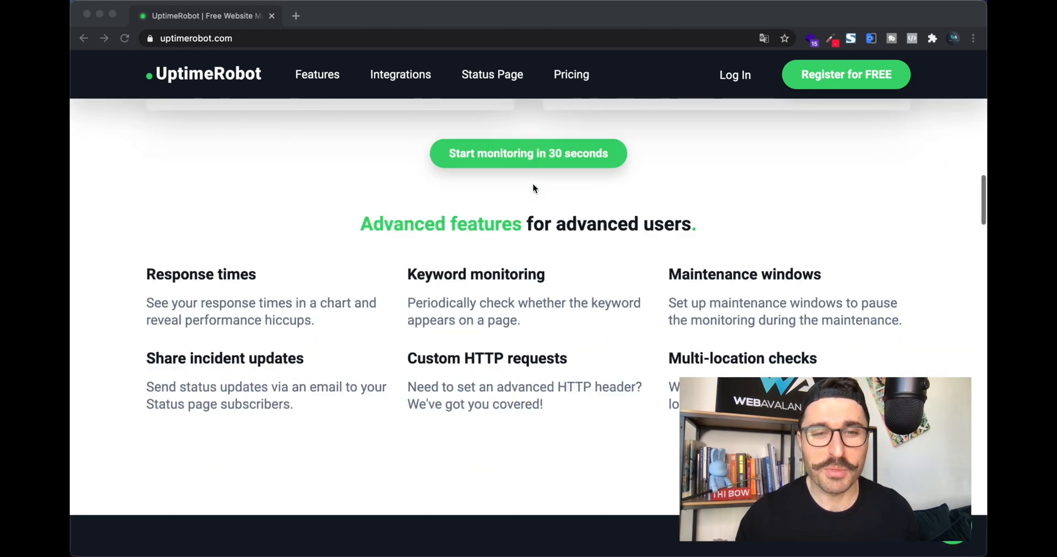
scroll(533, 188, "down", 4)
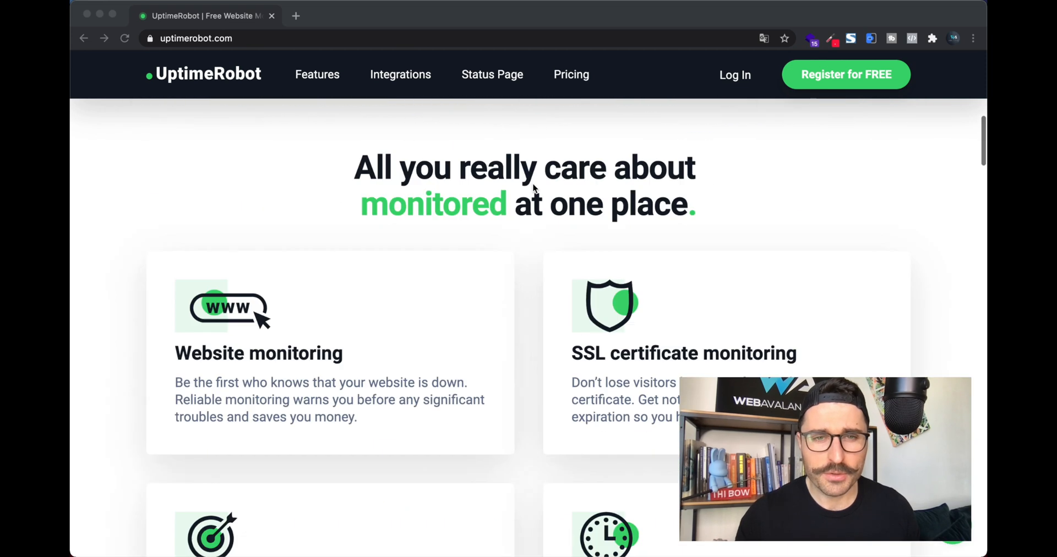
scroll(533, 188, "down", 8)
scroll(533, 188, "down", 10)
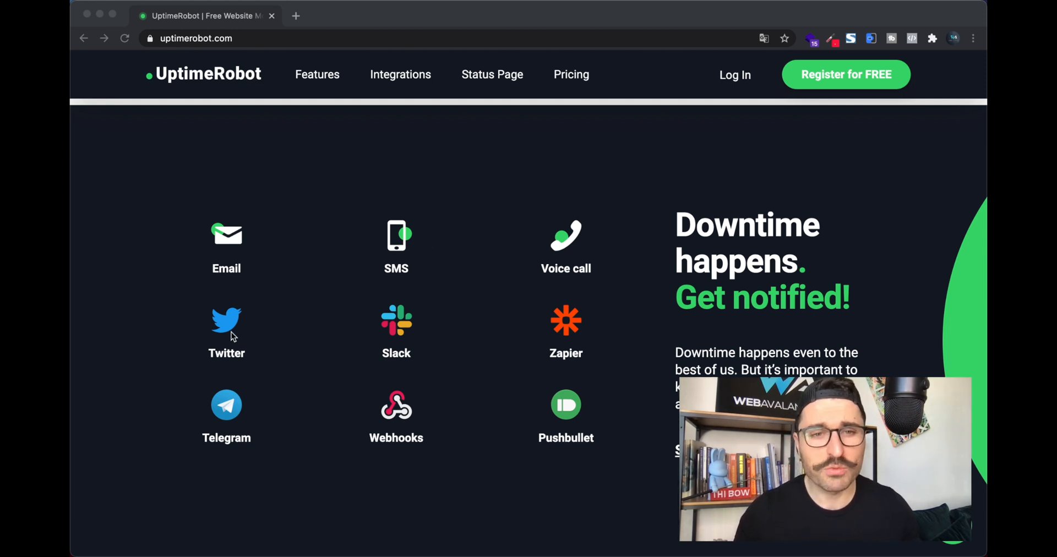
scroll(398, 315, "up", 15)
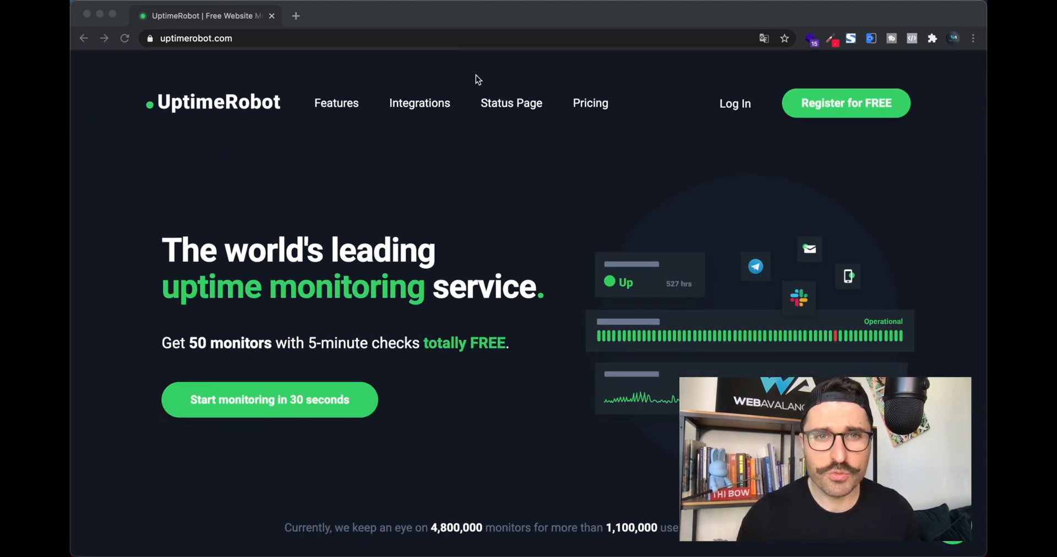
Step: Open the Pricing page and look over the Free, PRO and Enterprise plans
left_click(595, 106)
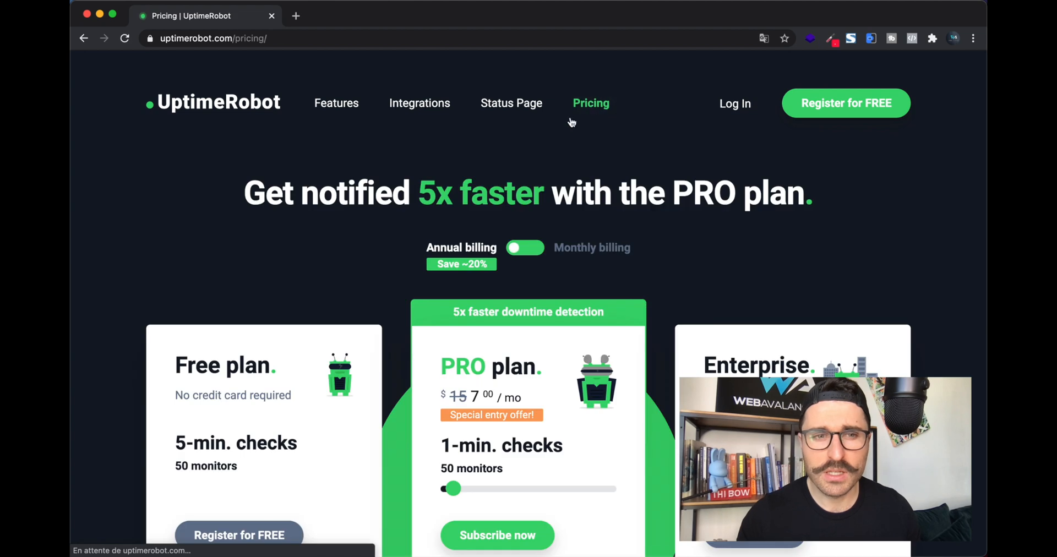
scroll(382, 242, "down", 5)
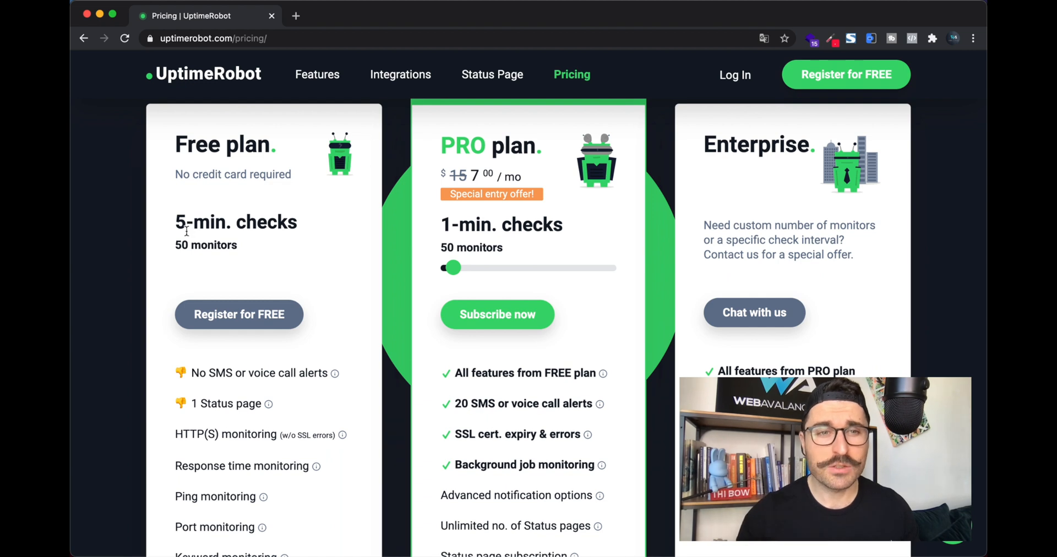
scroll(244, 258, "down", 1)
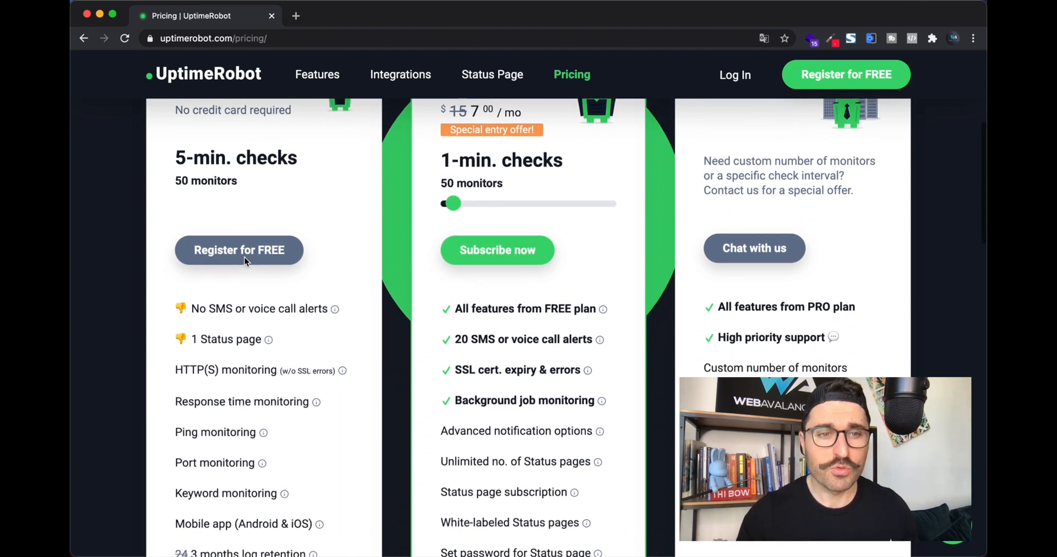
scroll(244, 259, "up", 1)
scroll(245, 258, "up", 1)
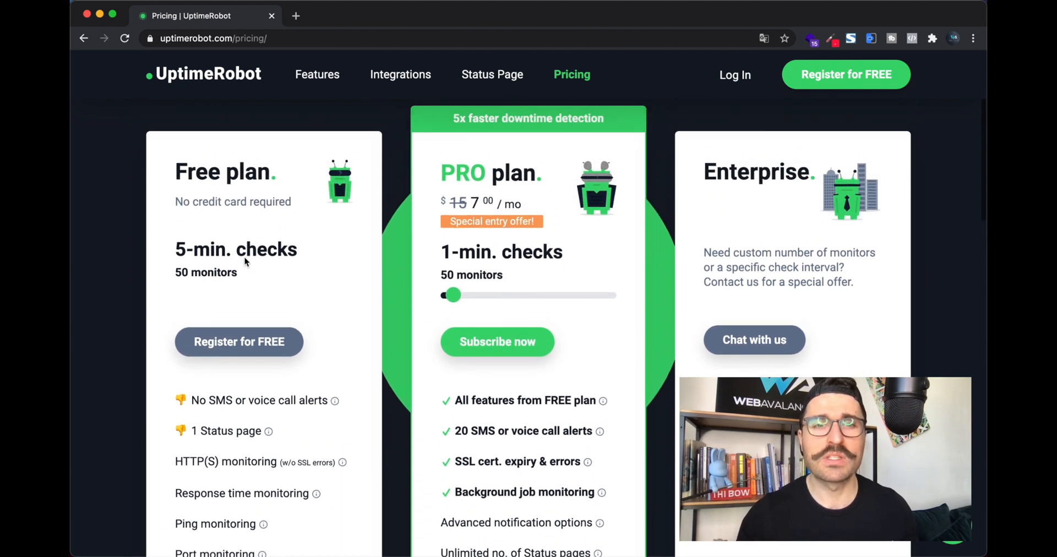
scroll(245, 257, "down", 3)
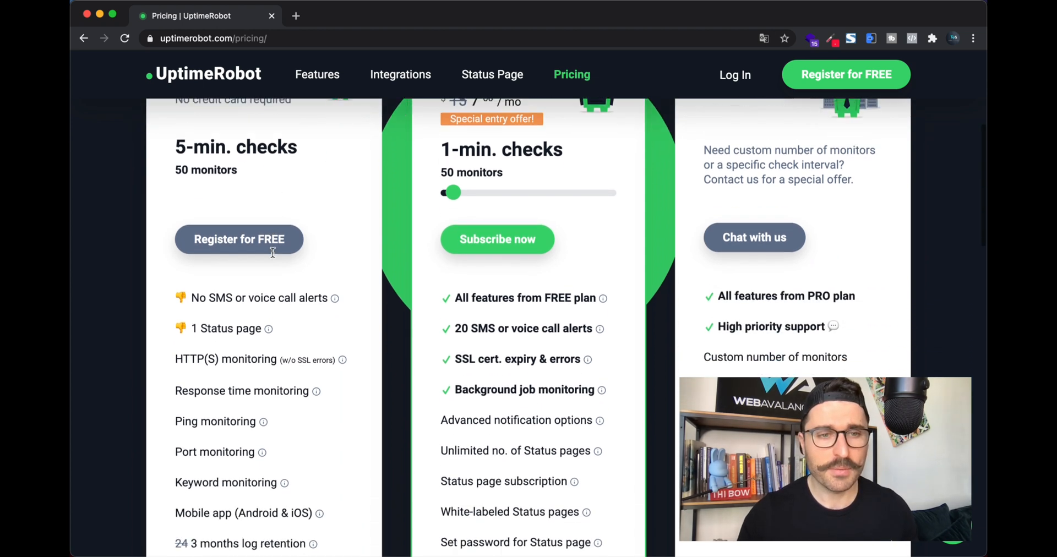
scroll(270, 253, "up", 2)
scroll(272, 253, "up", 1)
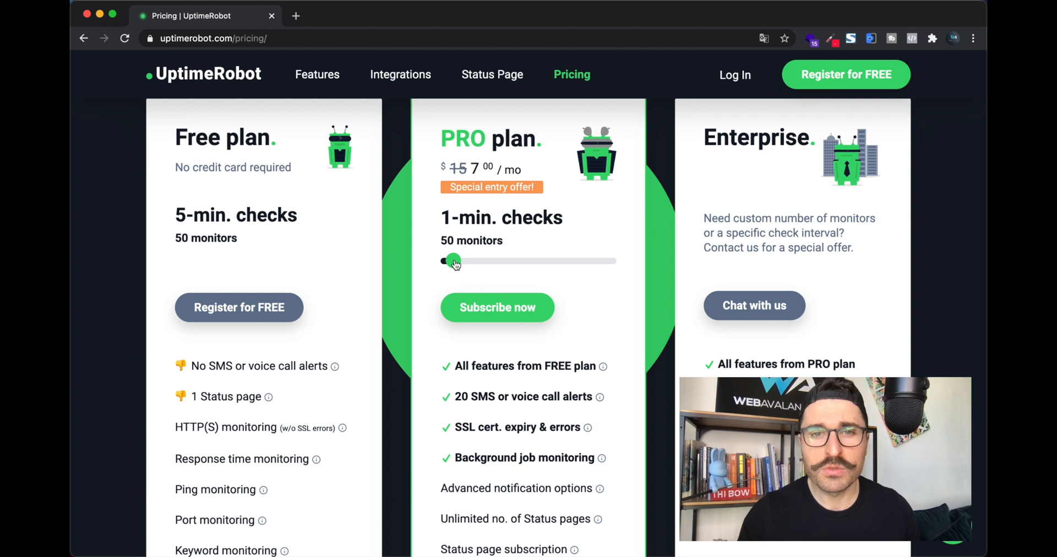
Step: Raise the PRO plan's monitor slider to compare prices, then return it to 50 monitors
left_click_drag(455, 263, 546, 268)
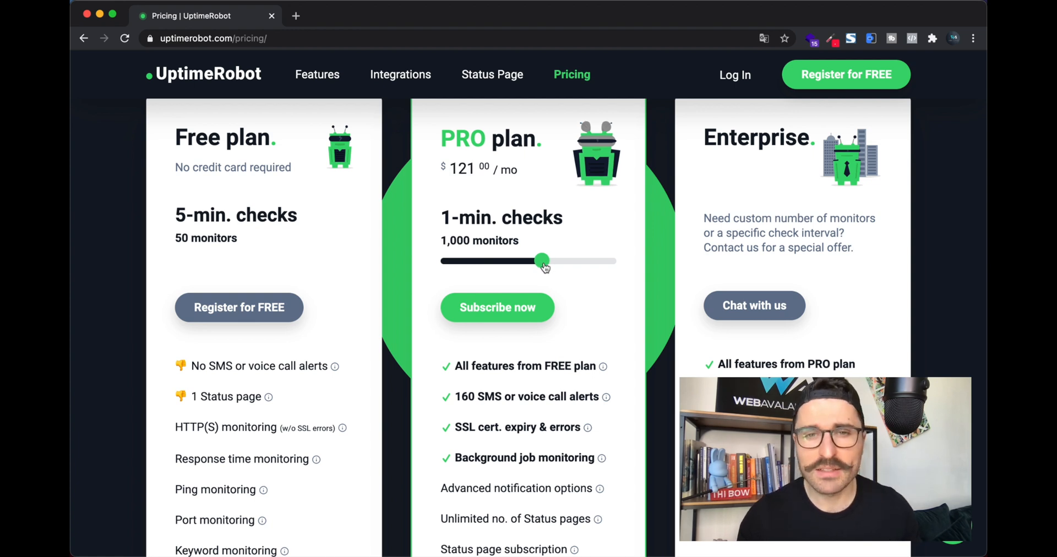
left_click_drag(537, 268, 456, 249)
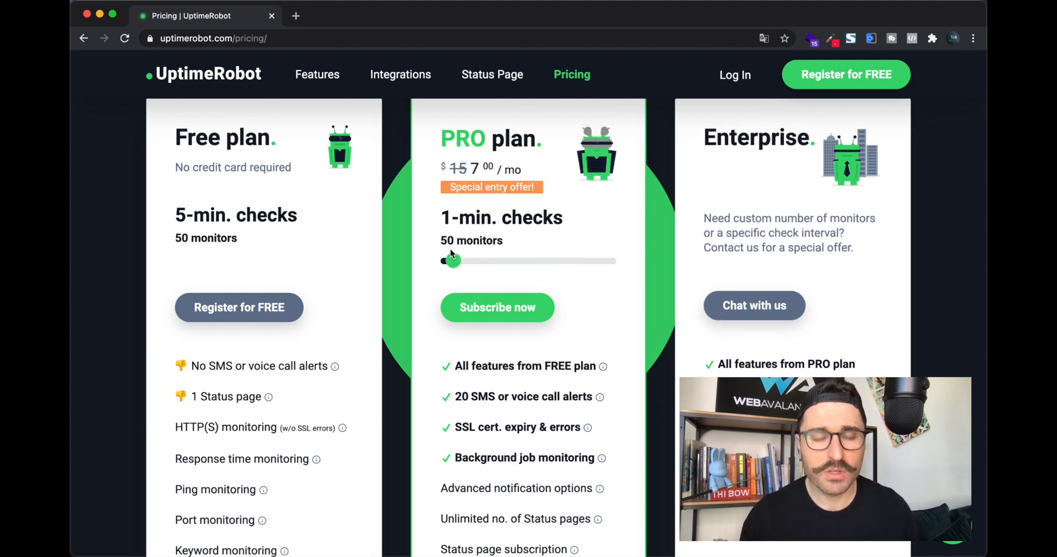
scroll(498, 252, "down", 2)
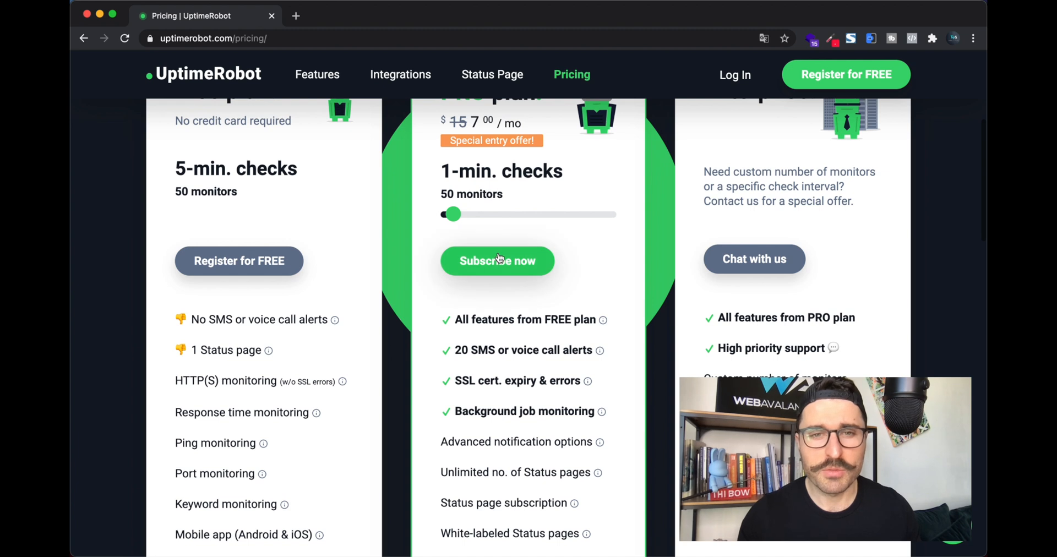
scroll(497, 255, "down", 2)
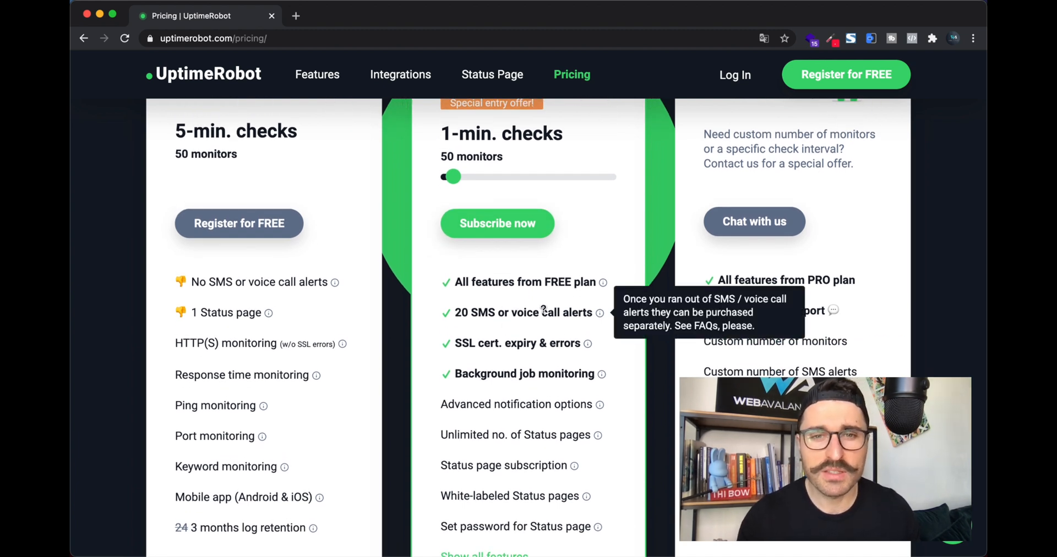
scroll(512, 330, "down", 2)
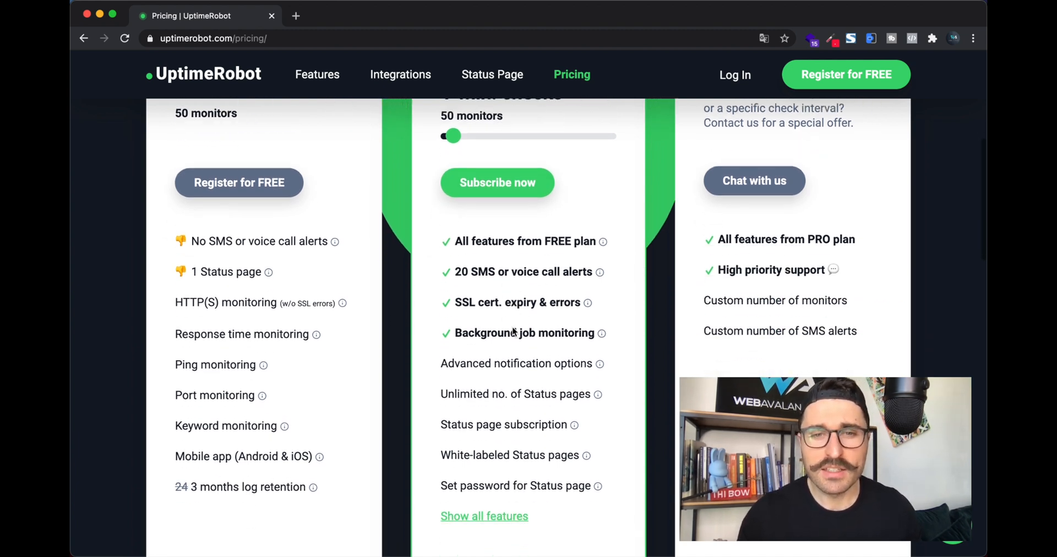
scroll(512, 330, "up", 12)
scroll(512, 327, "up", 1)
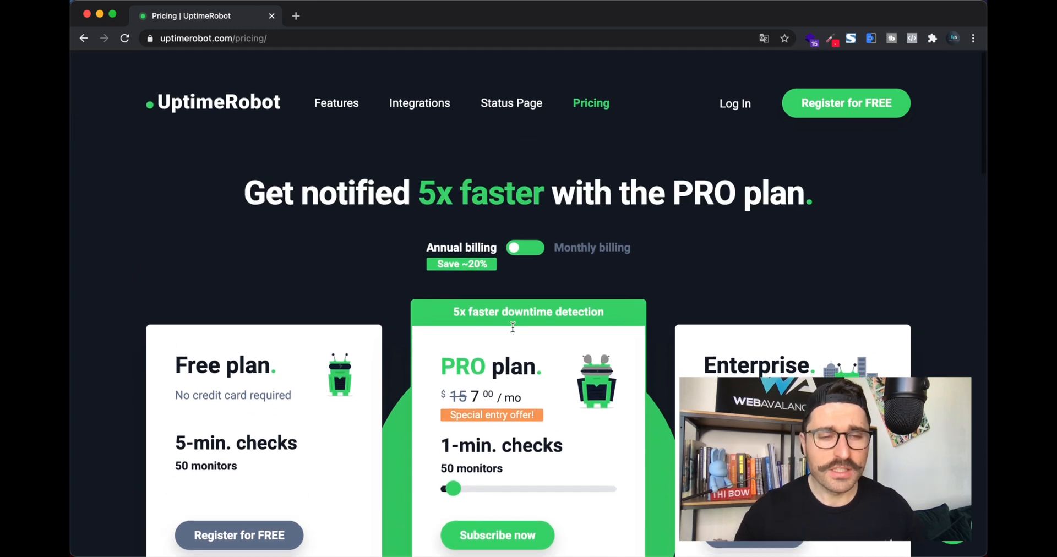
scroll(324, 299, "down", 1)
scroll(323, 299, "up", 1)
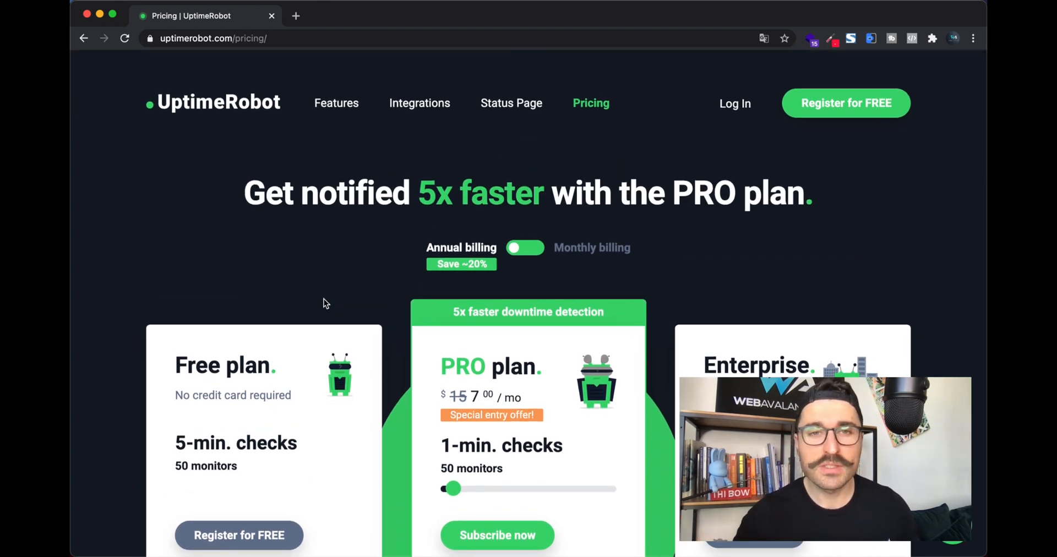
scroll(324, 299, "down", 1)
scroll(324, 299, "down", 1)
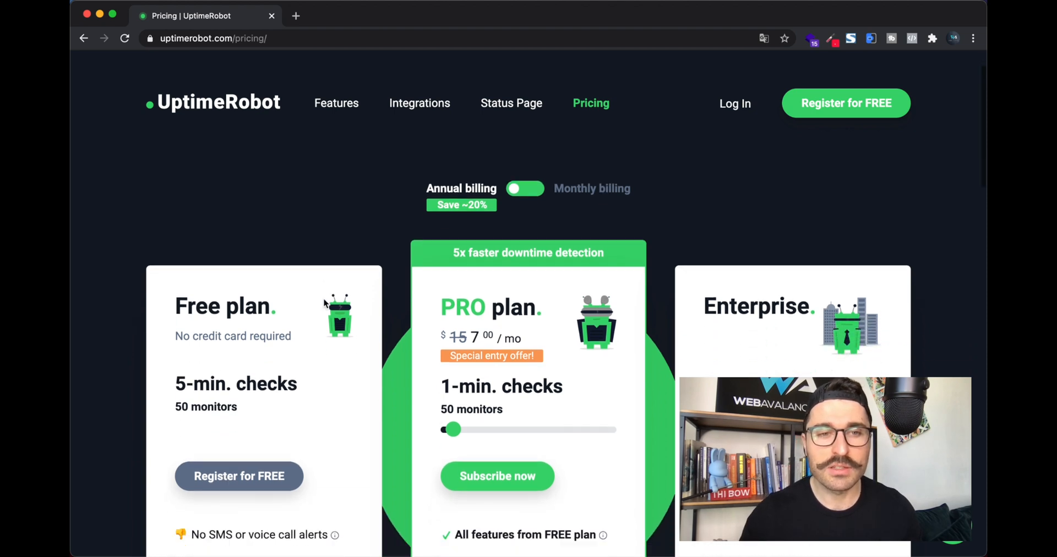
scroll(324, 299, "up", 2)
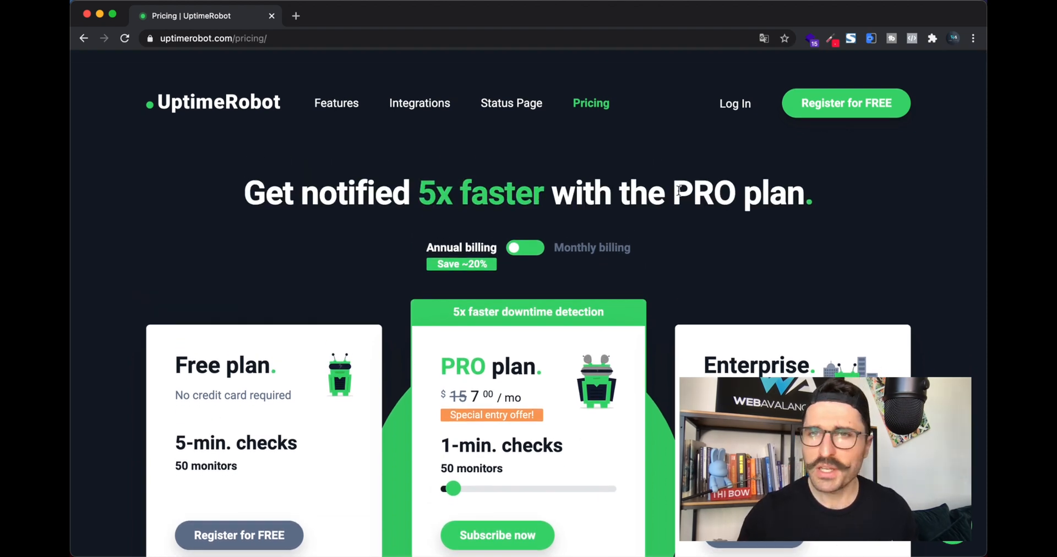
Step: Open the free sign-up form and enter the account name and e-mail address
left_click(846, 113)
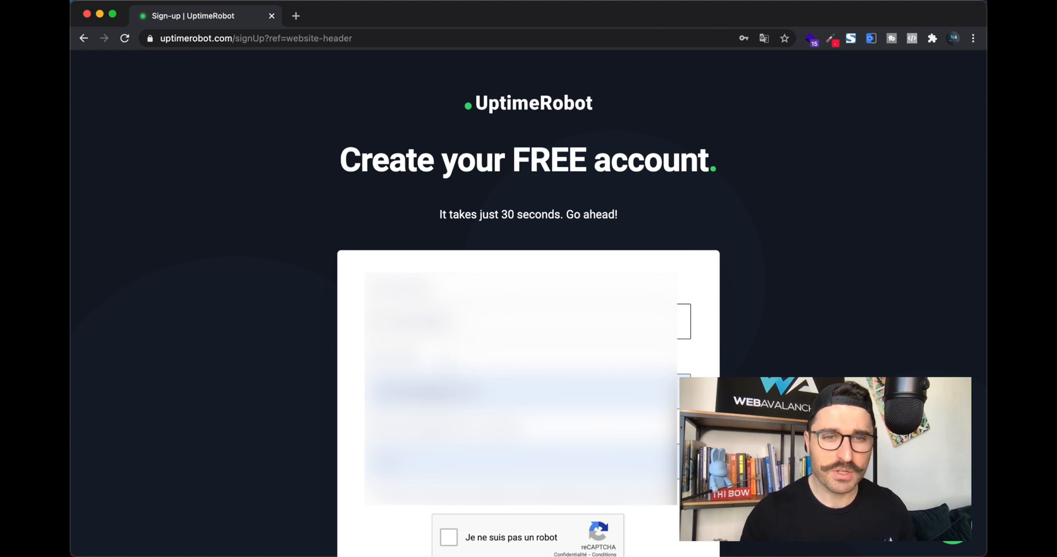
left_click(484, 392)
key("super+a")
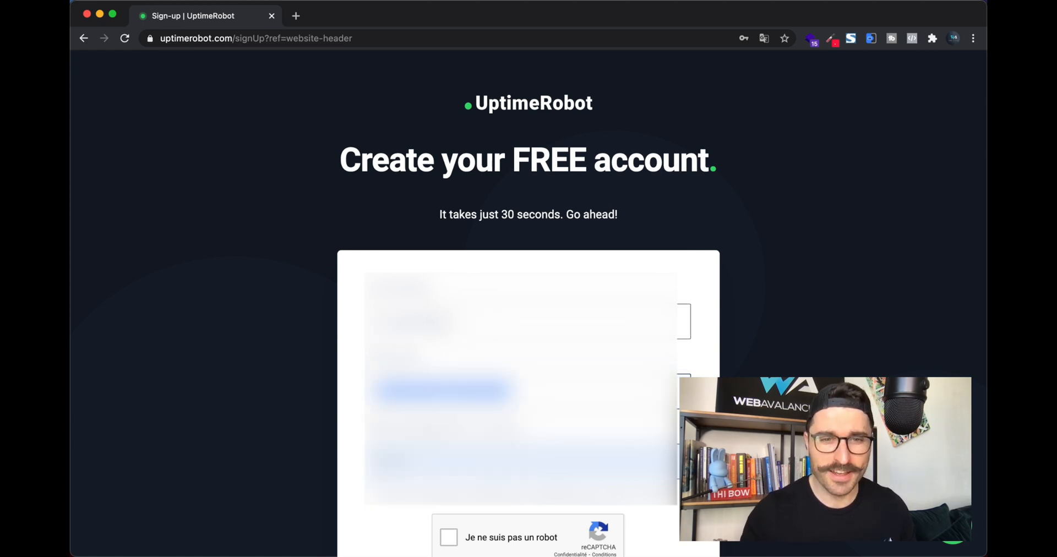
key("BackSpace")
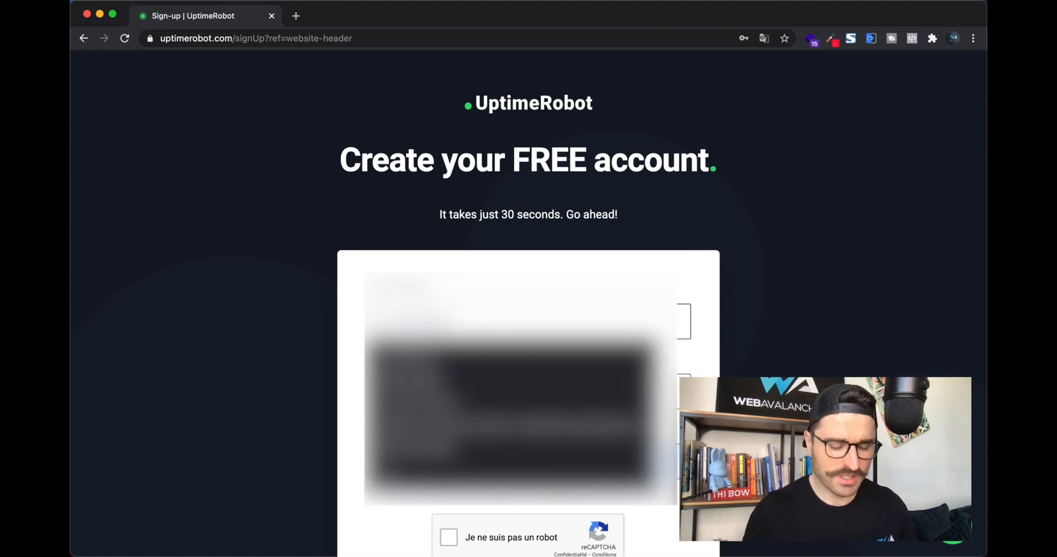
type("test")
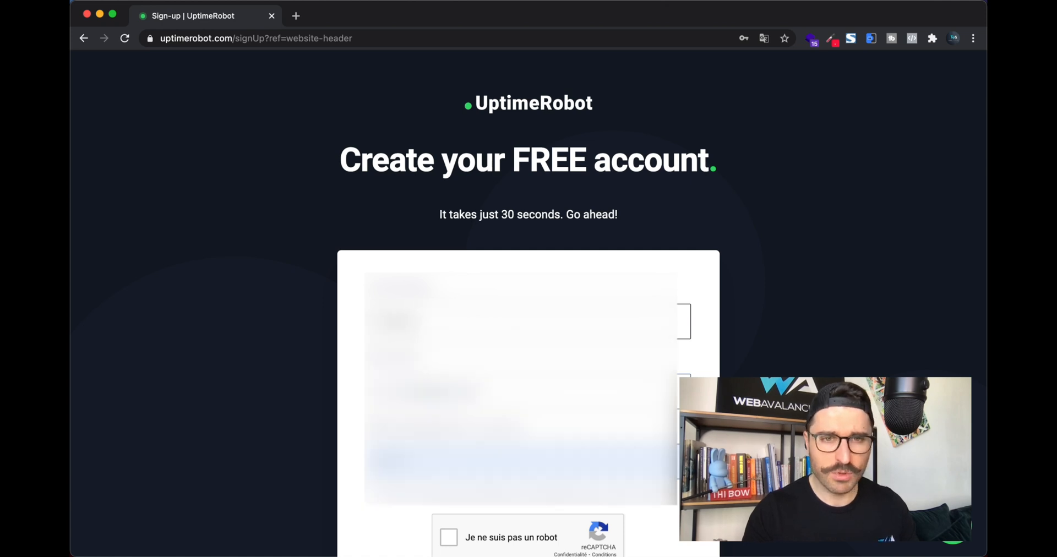
key("Tab")
type("test@")
key("BackSpace")
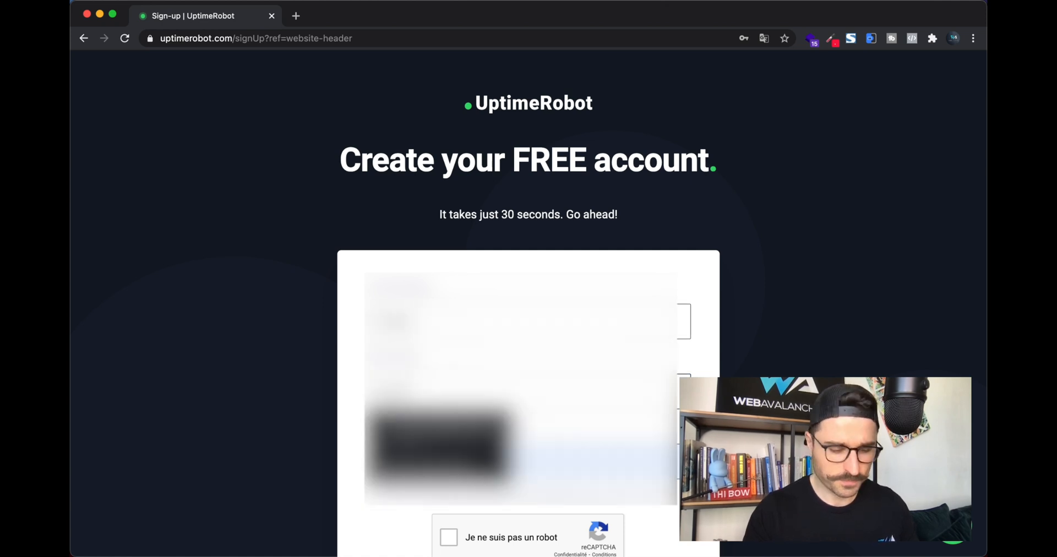
type("@test.com")
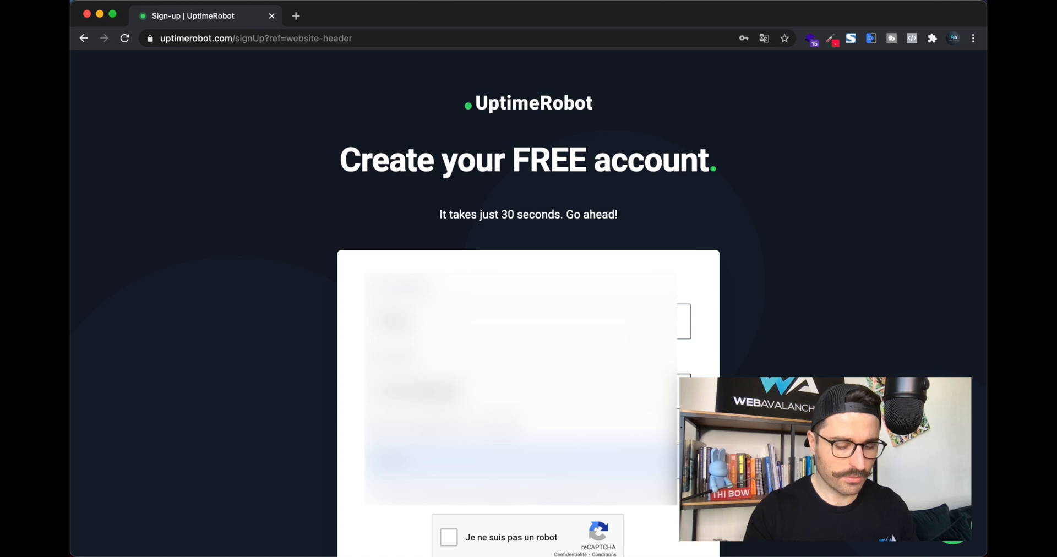
Step: Fill the password field with the browser's suggested strong password
left_click(394, 461)
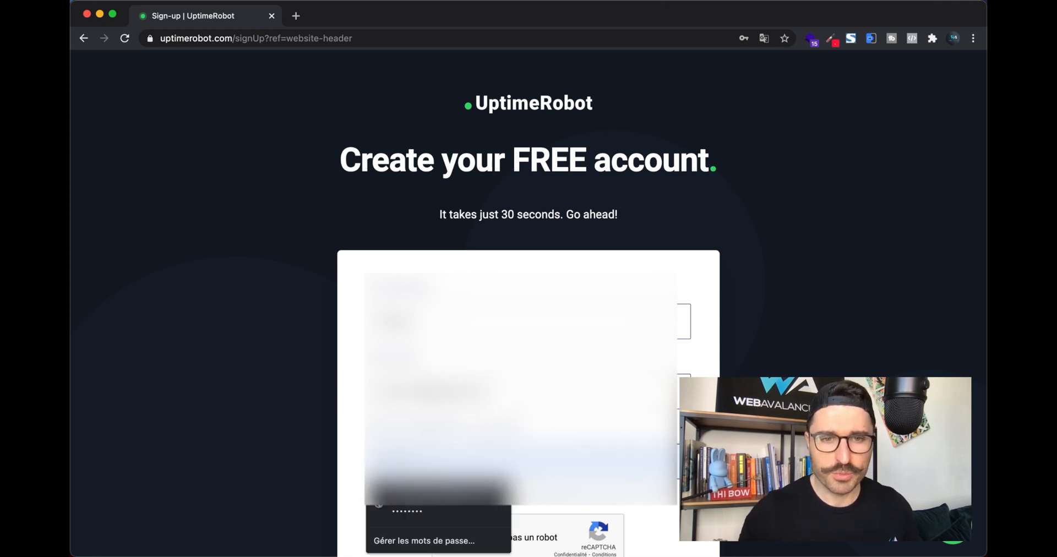
key("super+a")
key("BackSpace")
left_click(452, 401)
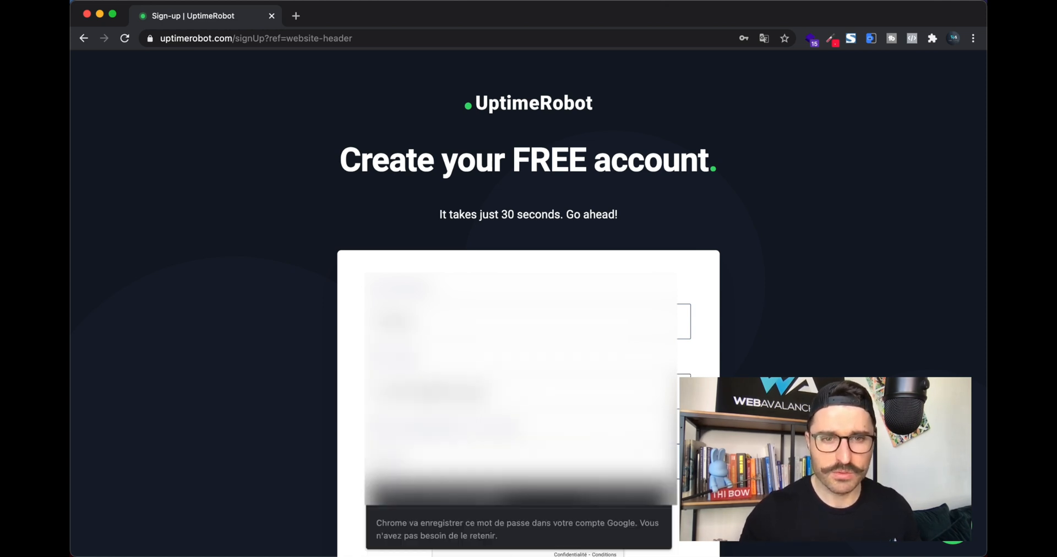
left_click(560, 496)
Step: Tick the 'I'm not a robot' check and register the account
scroll(583, 434, "down", 5)
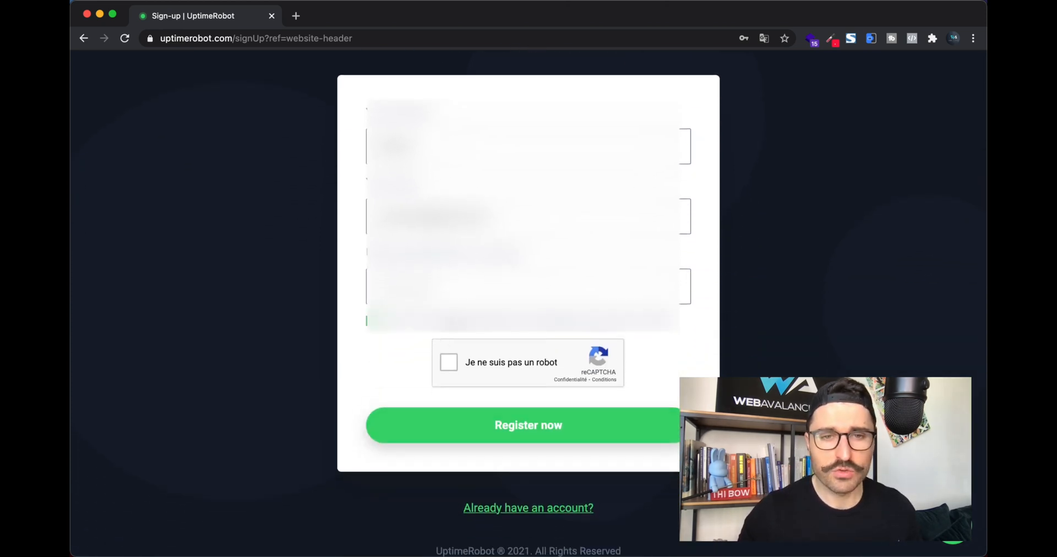
scroll(529, 276, "up", 1)
scroll(528, 302, "down", 1)
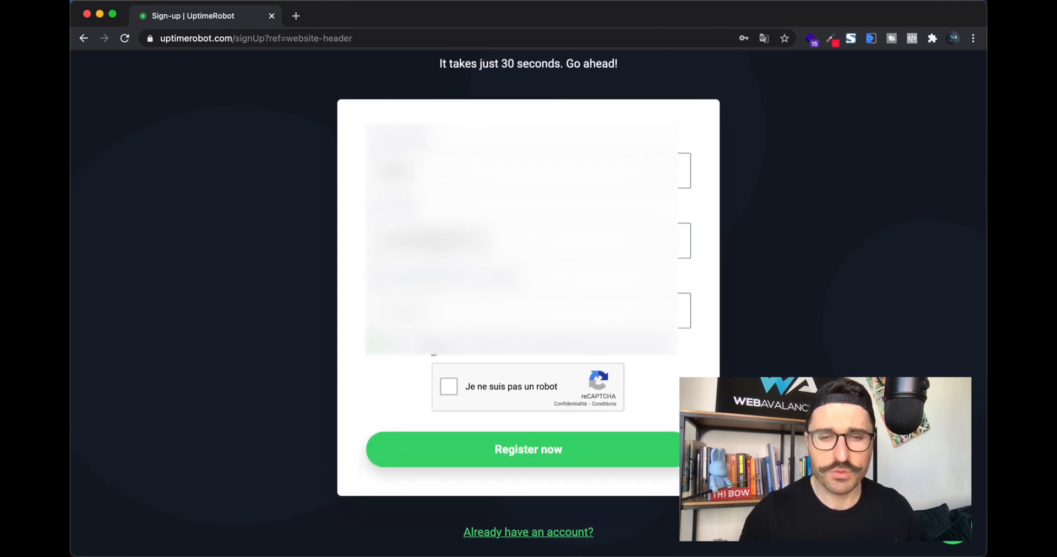
scroll(443, 353, "down", 1)
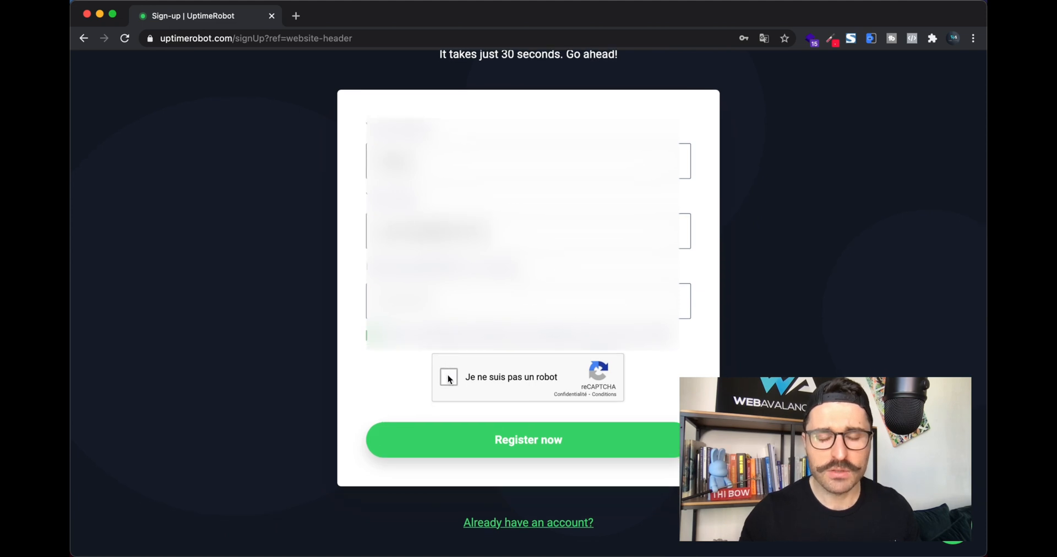
left_click(449, 378)
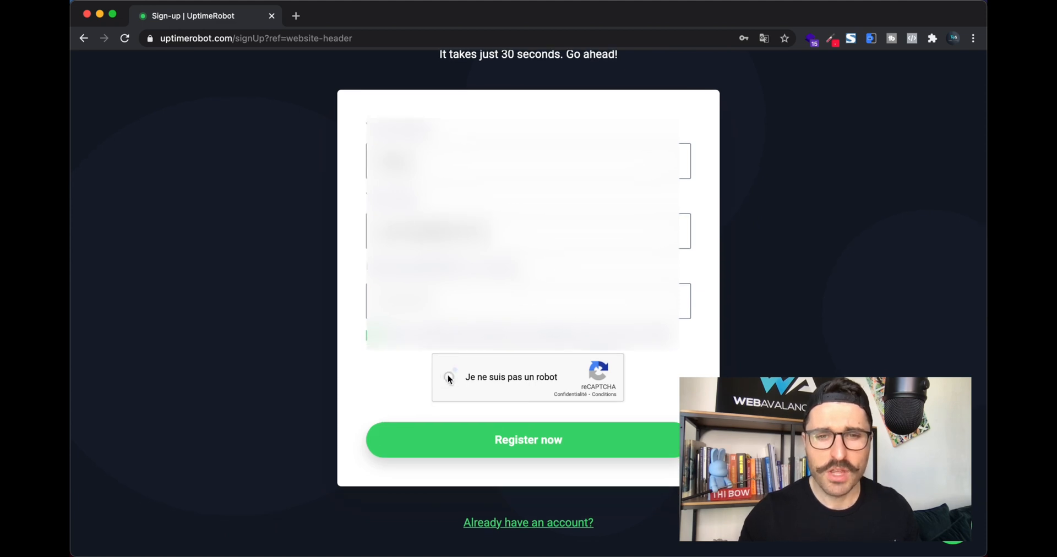
left_click(496, 438)
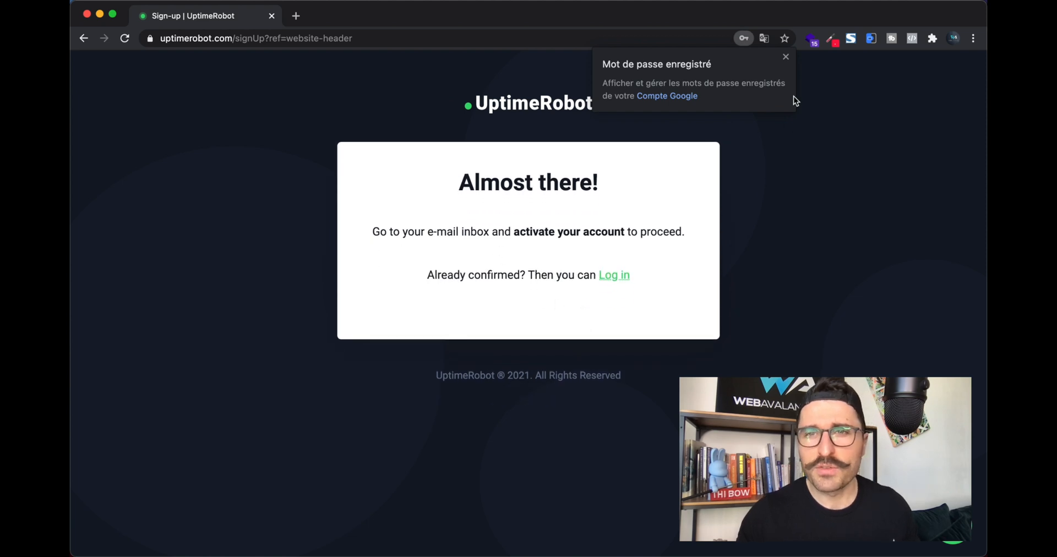
Step: Dismiss Chrome's password-saved notice
left_click(788, 56)
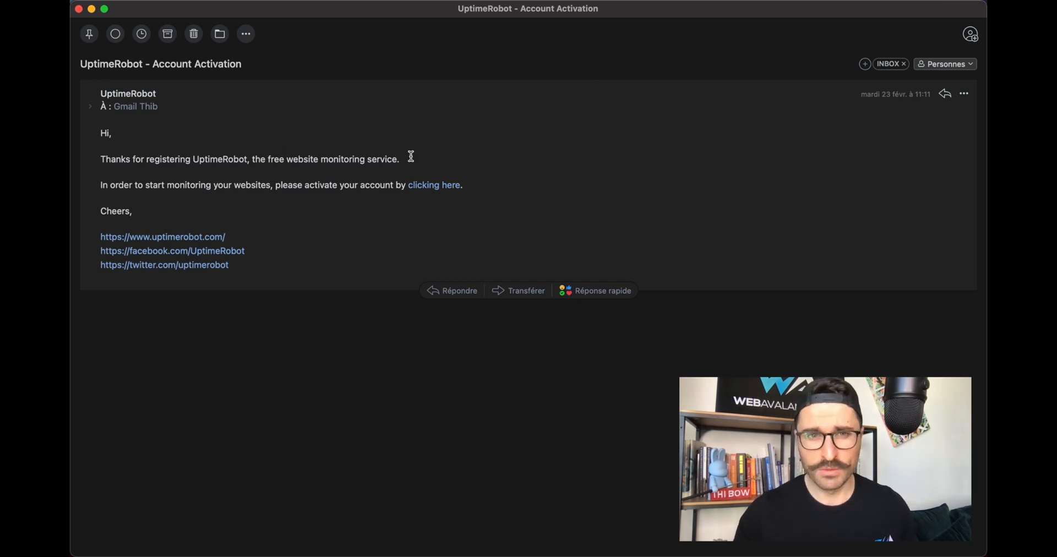
Step: Follow the 'clicking here' activation link in the Account Activation e-mail
left_click(440, 191)
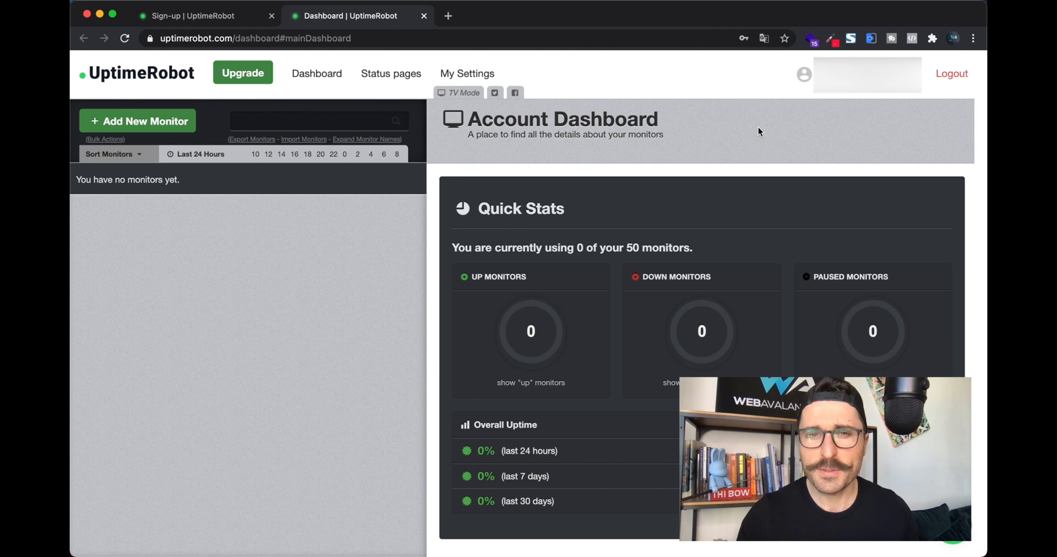
Step: Review the Account Dashboard's Quick Stats, ending on the account with 13 of 50 monitors
scroll(758, 127, "down", 1)
scroll(758, 127, "up", 1)
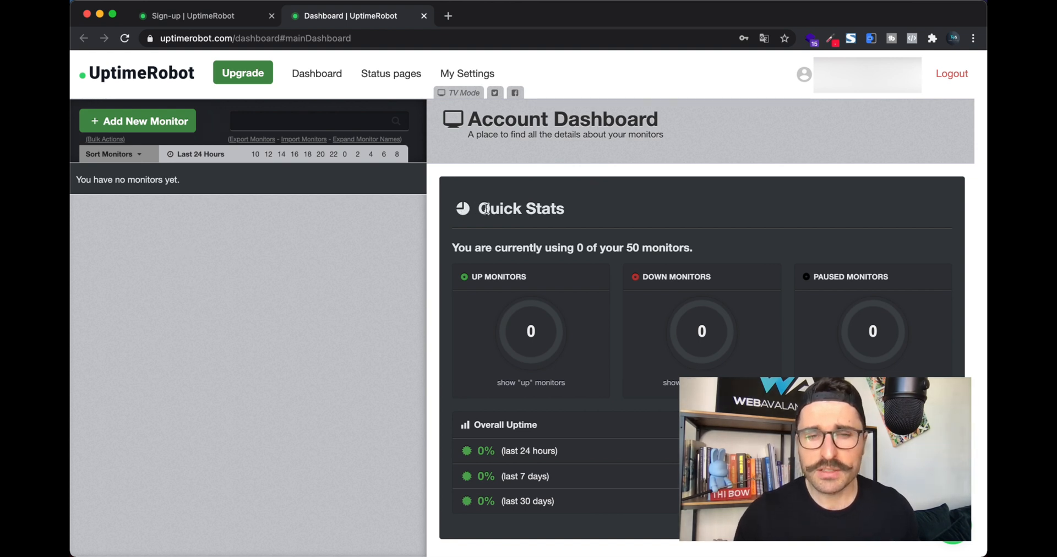
left_click_drag(478, 209, 590, 213)
left_click(600, 214)
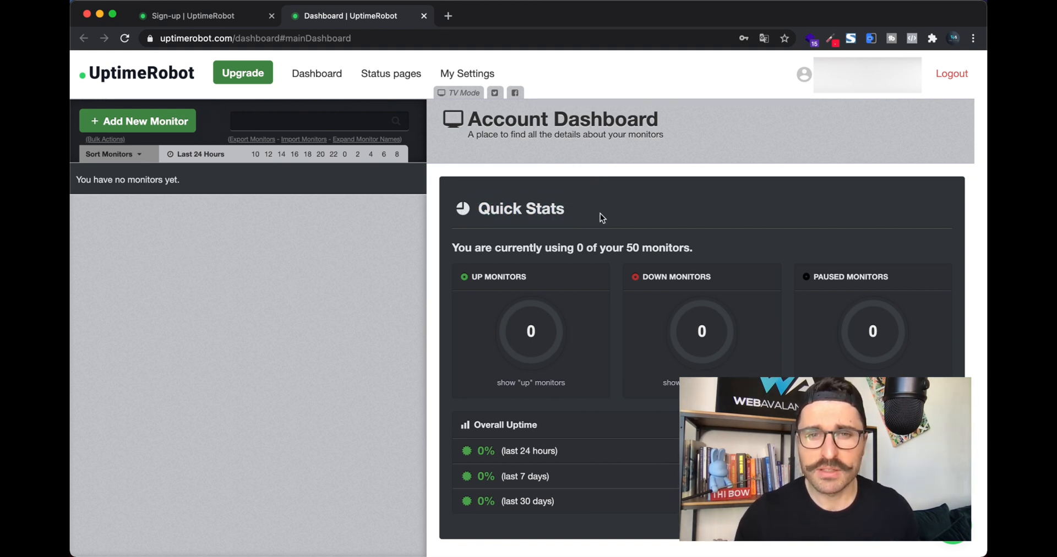
scroll(600, 214, "down", 1)
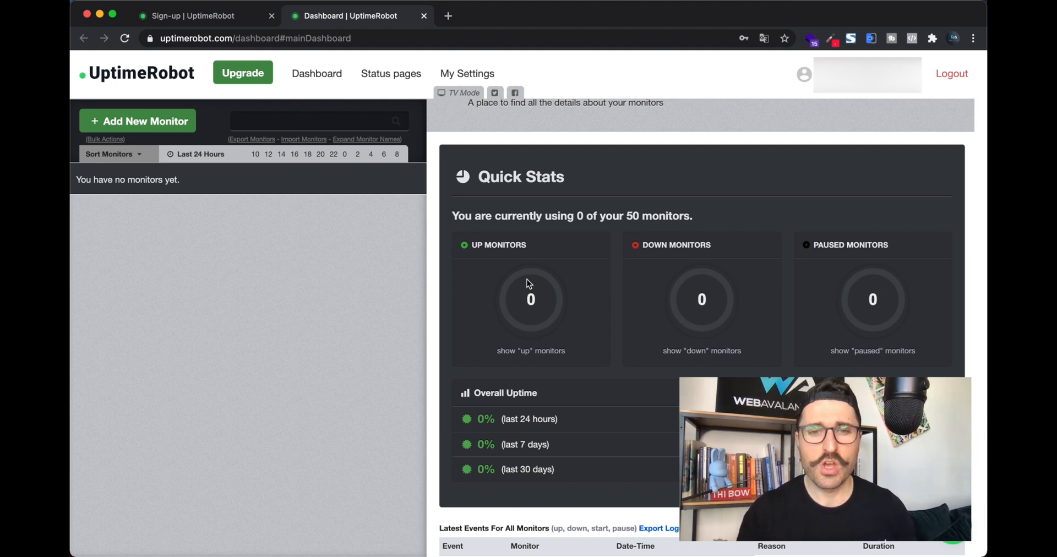
scroll(527, 279, "up", 1)
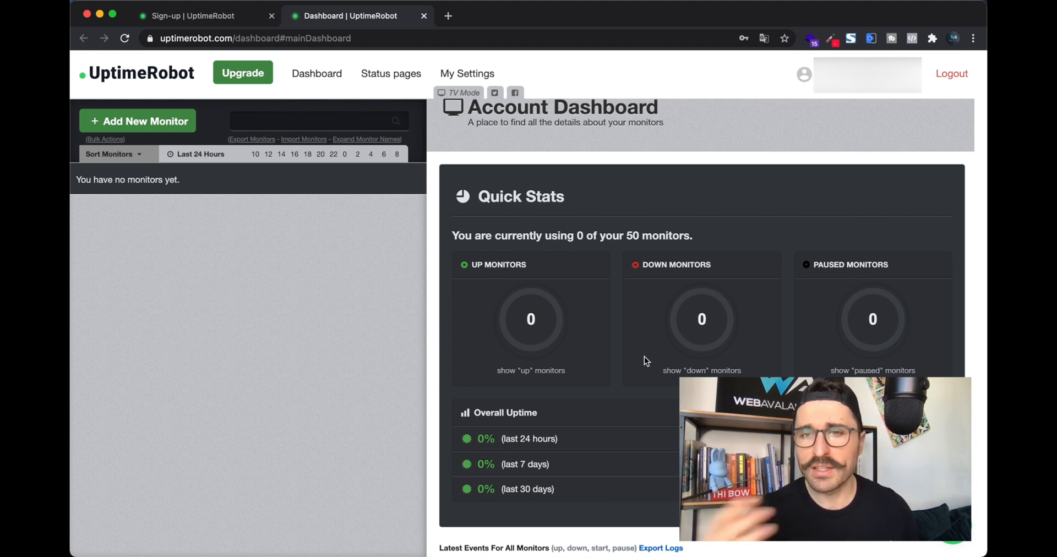
scroll(645, 358, "up", 1)
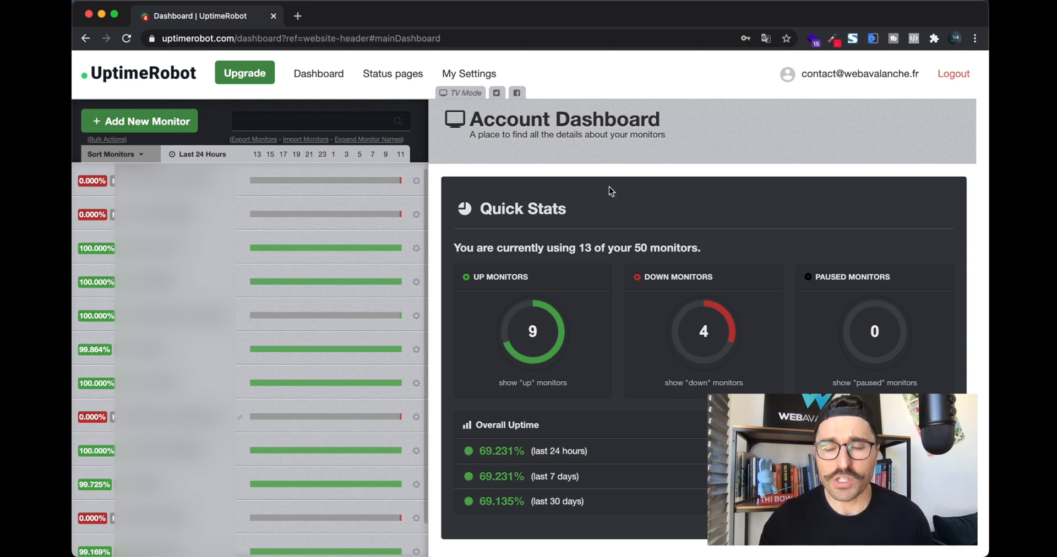
Step: Add a new HTTP(s) monitor with friendly name 'Je creer mon site internet'
left_click(160, 121)
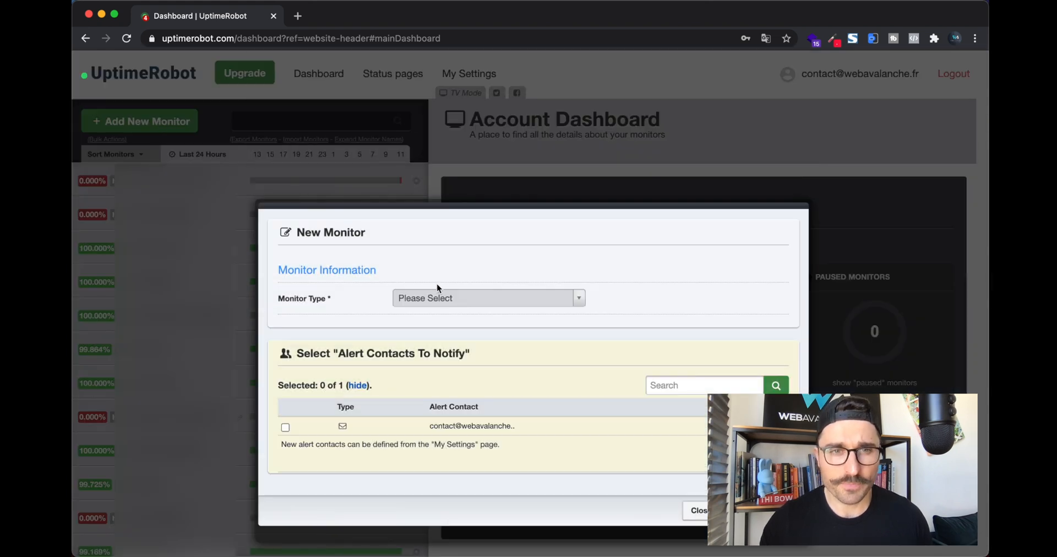
left_click(446, 299)
left_click(437, 337)
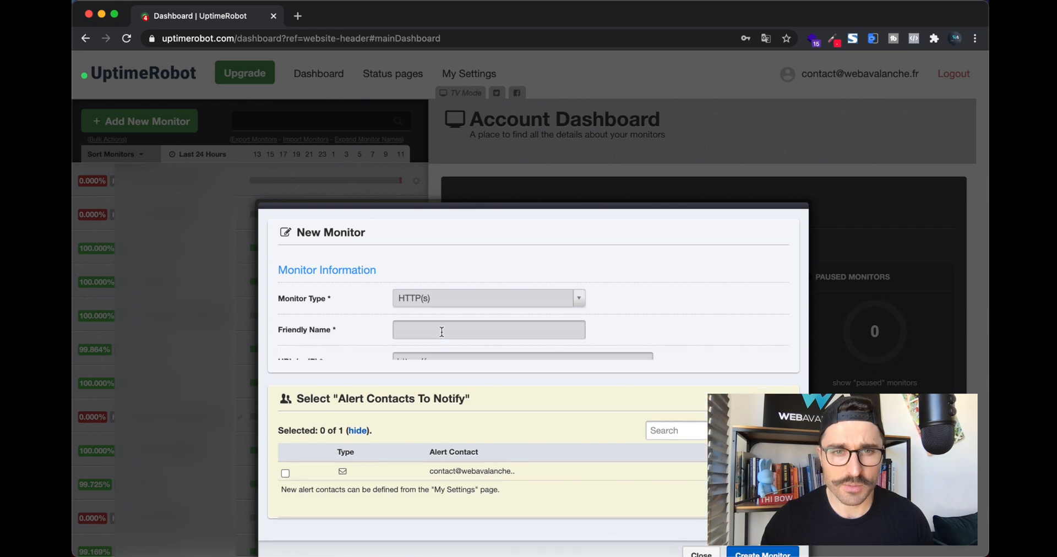
left_click(427, 333)
type("Je c")
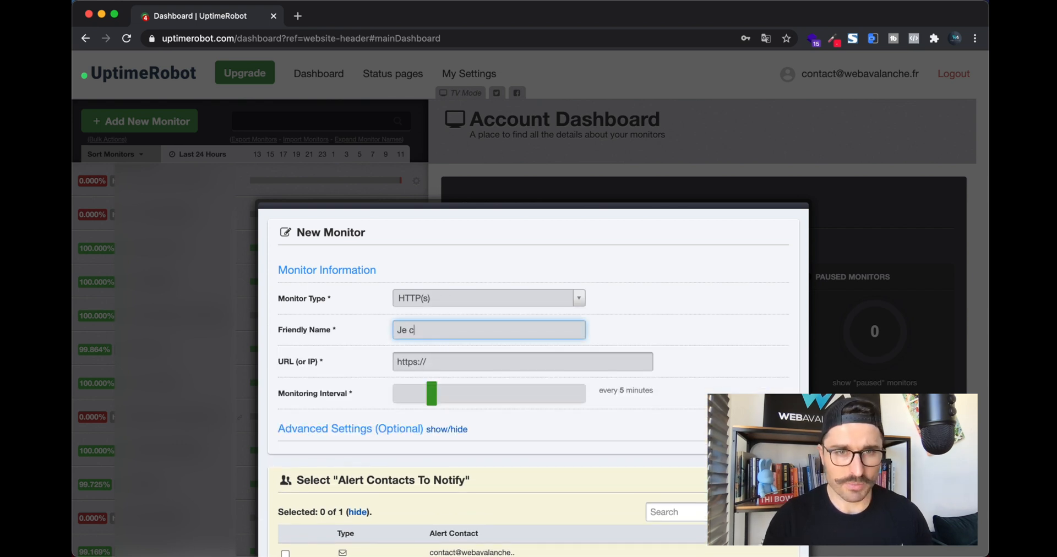
type("reer mon s")
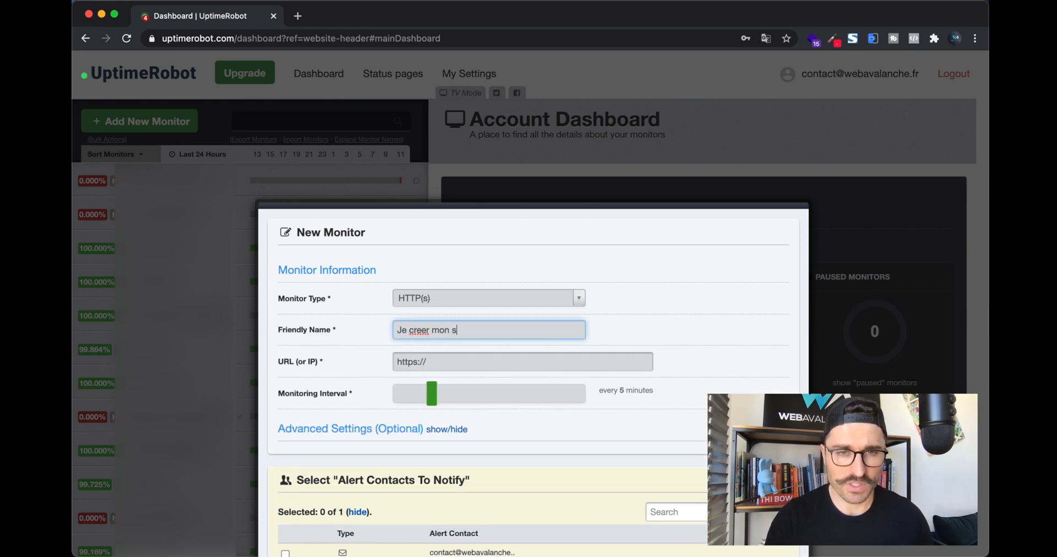
type("ite internet")
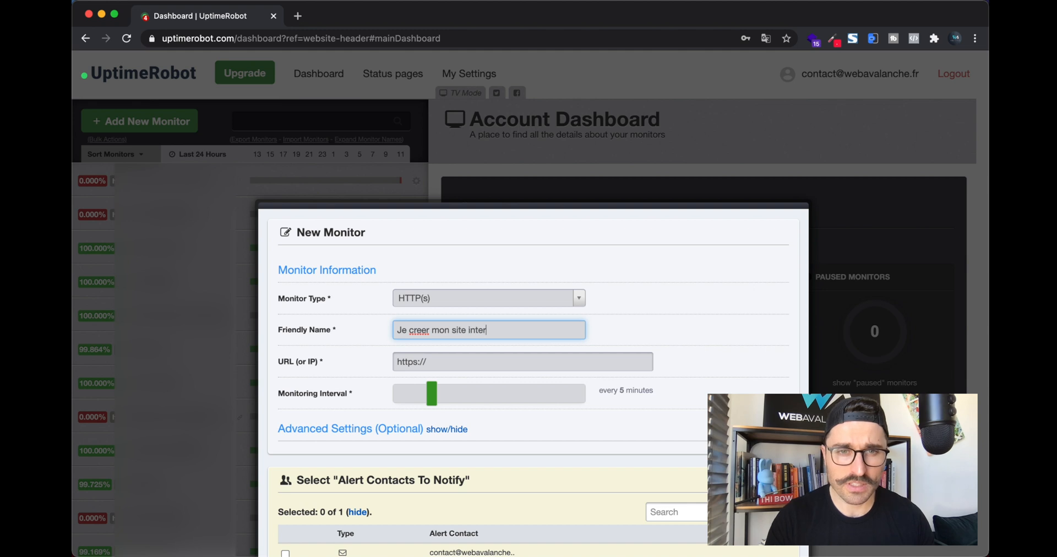
Step: Load jecreermonsiteinternet.fr in a new tab, copy its address, and close the tab
left_click(298, 15)
type("jecree")
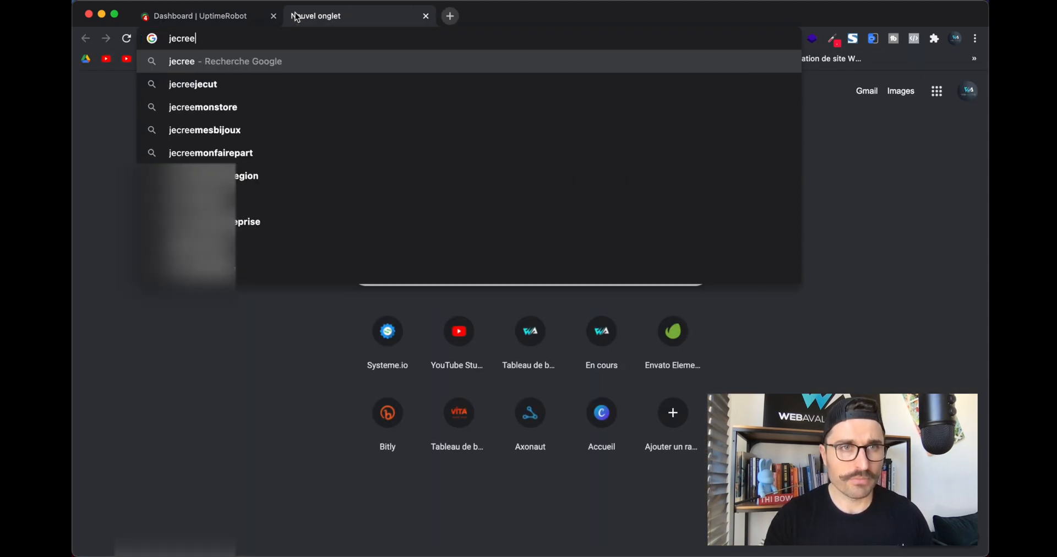
type("rmoins")
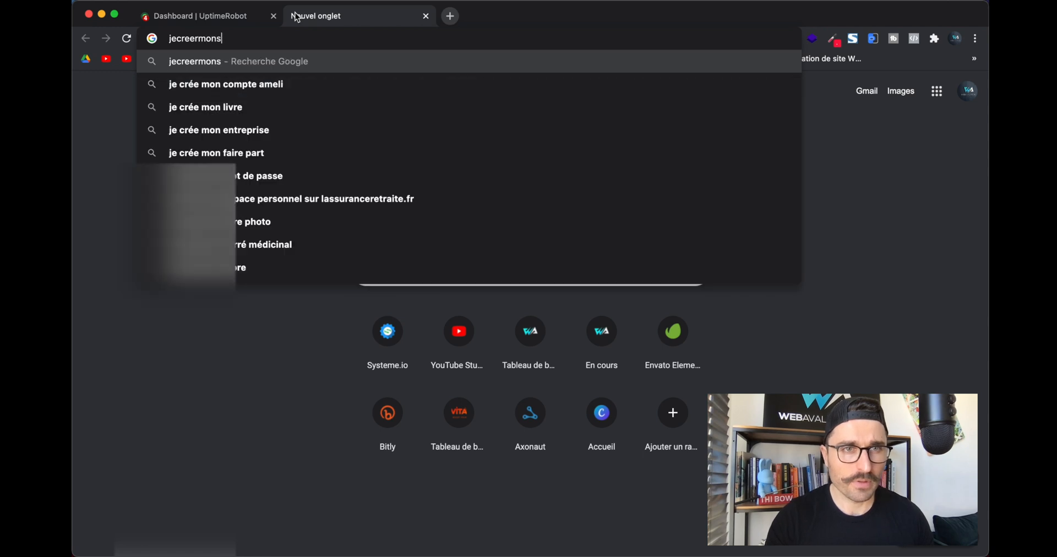
type("iteinternet.fr")
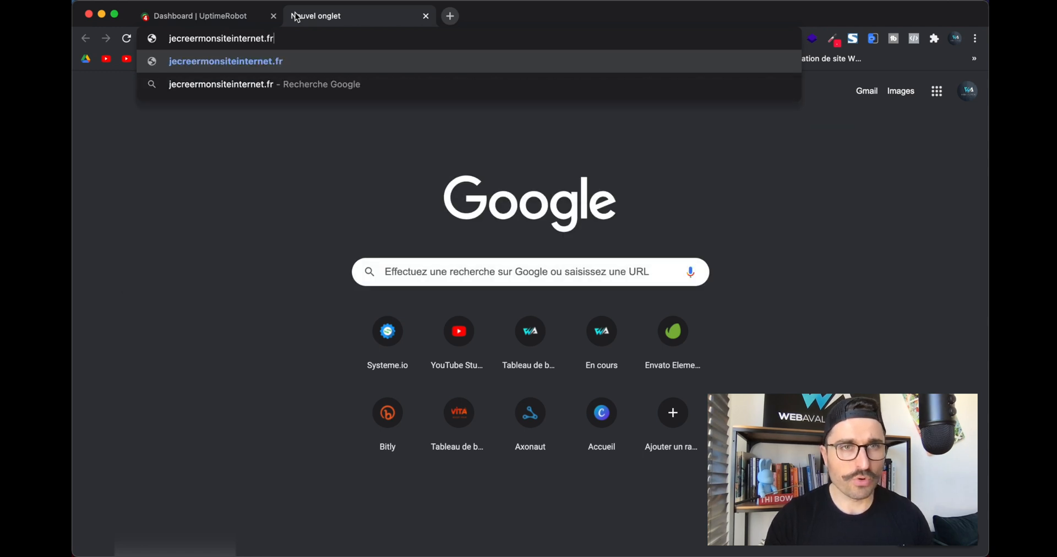
key("Return")
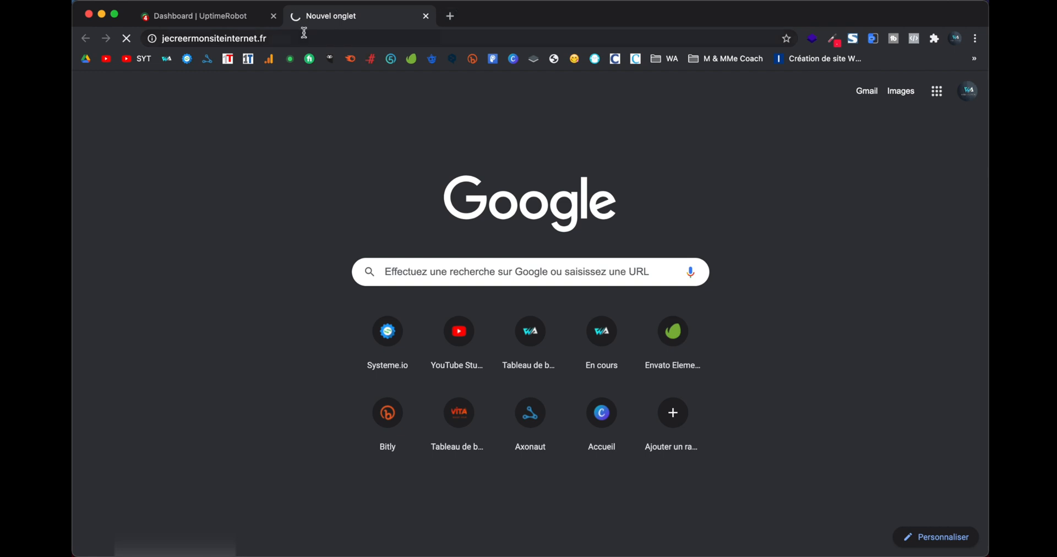
left_click(322, 37)
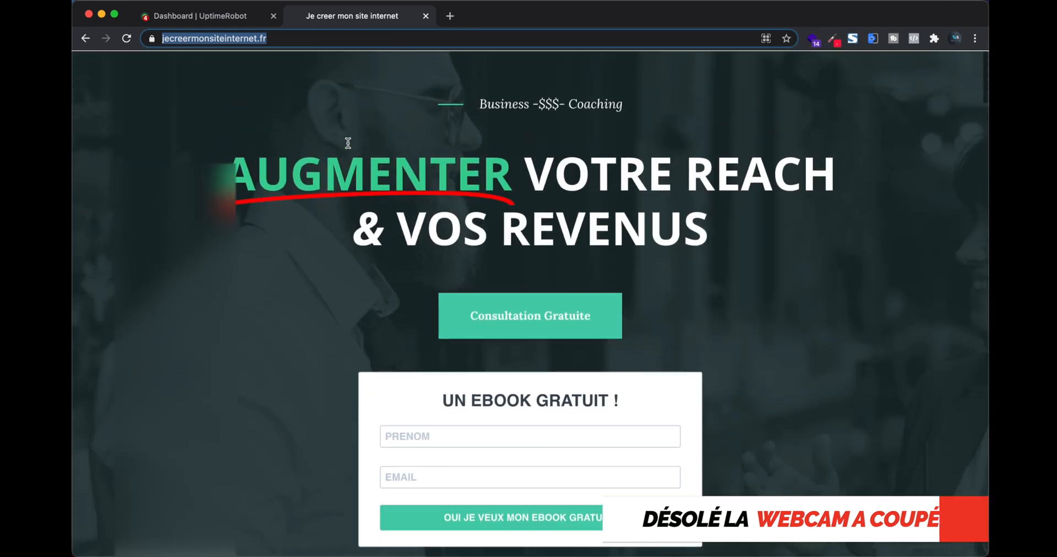
key("super+w")
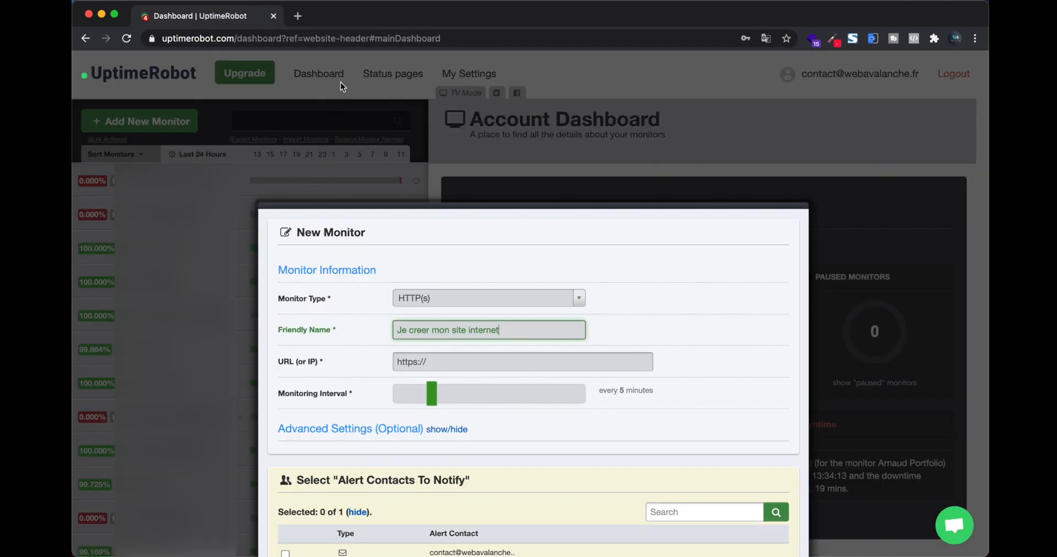
left_click(434, 364)
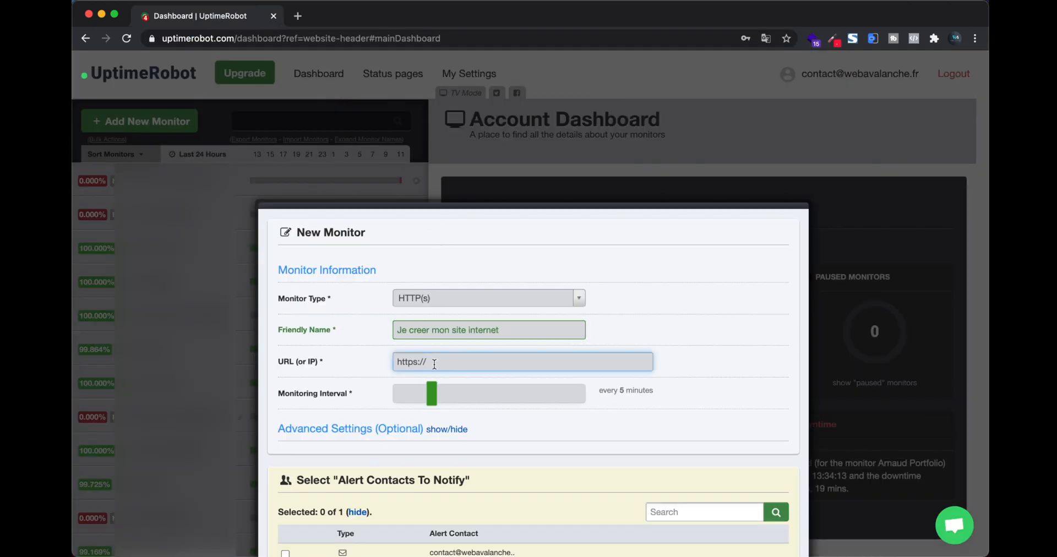
type("jecreermonsiteinternet.fr/")
key("super+a")
key("Right")
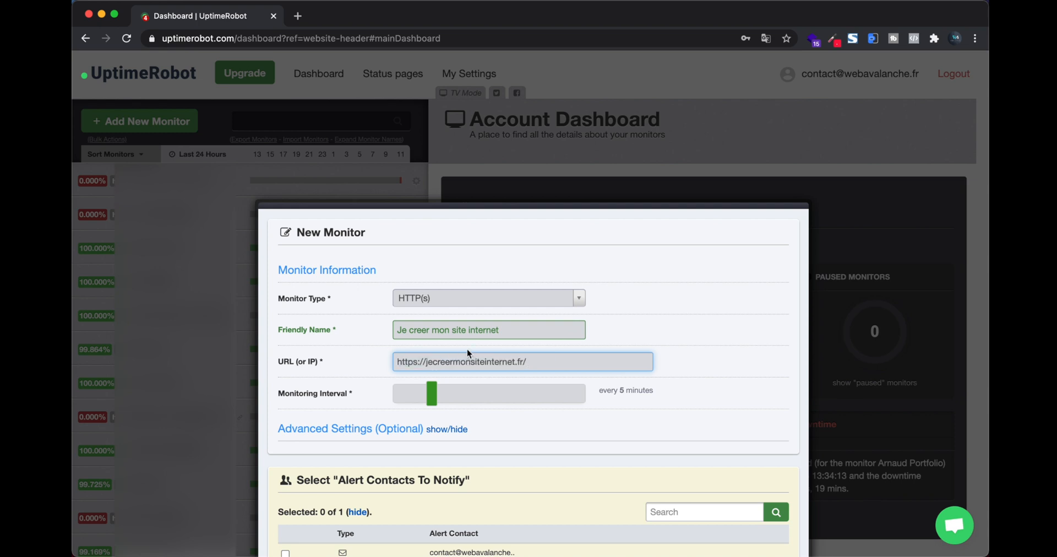
scroll(470, 355, "down", 1)
left_click_drag(398, 333, 506, 334)
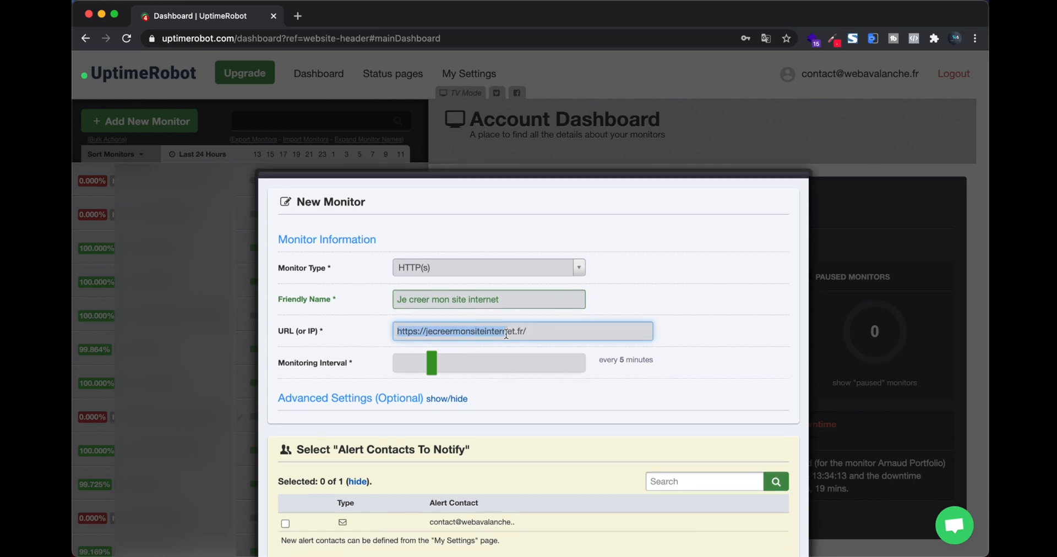
left_click(542, 332)
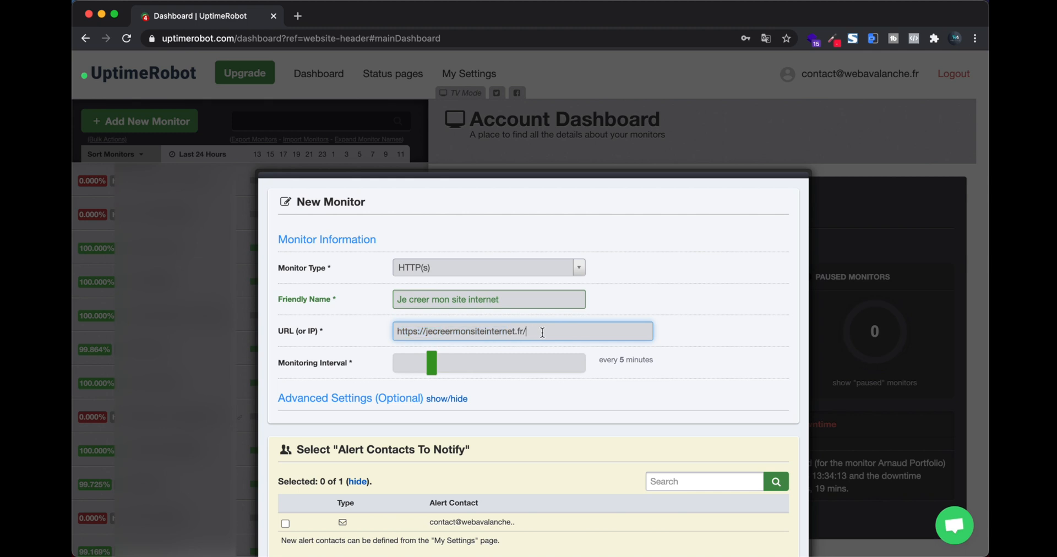
left_click(399, 333)
scroll(493, 325, "down", 2)
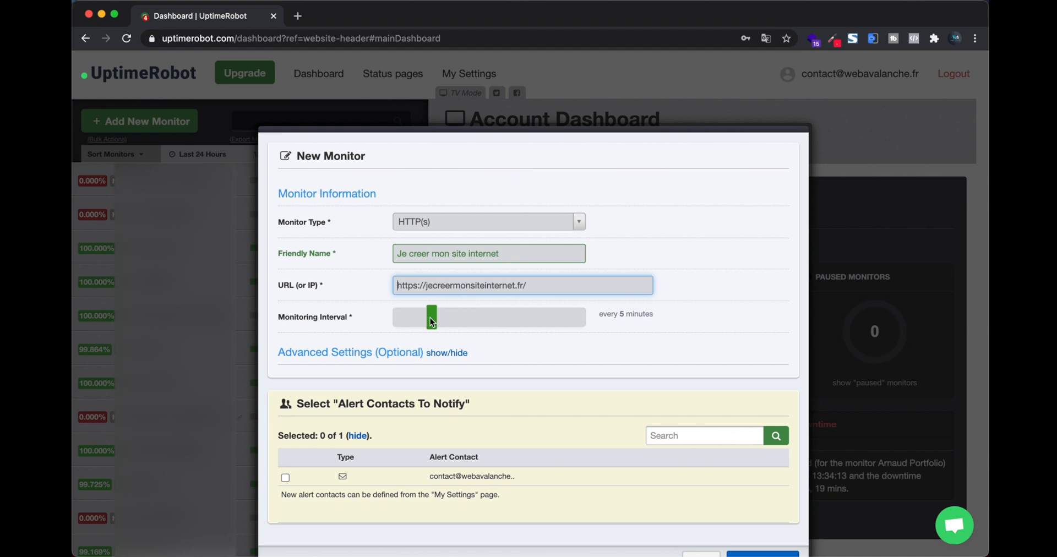
mouse_move(430, 318)
left_mouse_down()
mouse_move(608, 310)
mouse_move(507, 309)
mouse_move(427, 325)
left_mouse_up()
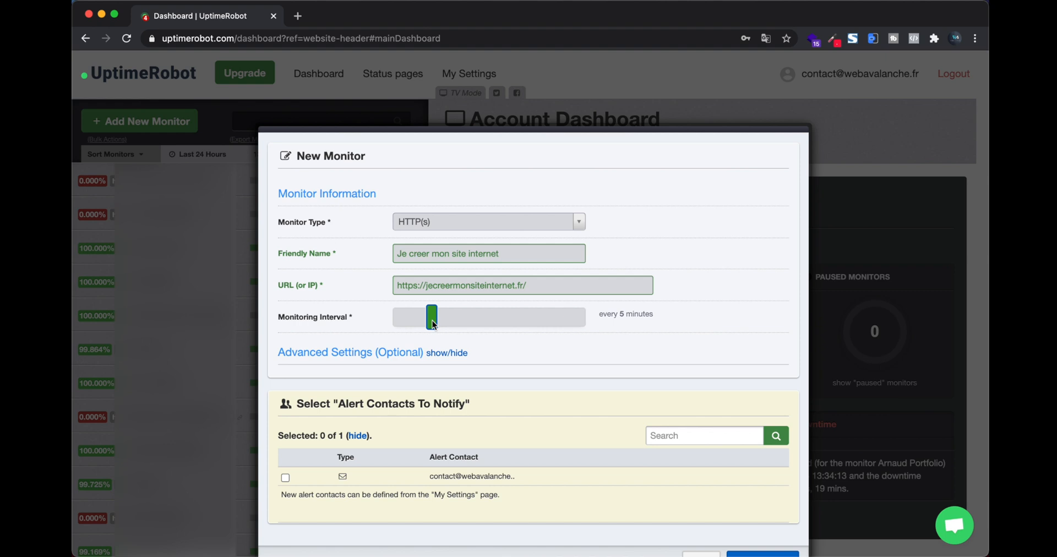
left_click_drag(432, 321, 487, 326)
left_click_drag(494, 329, 433, 326)
scroll(463, 316, "down", 2)
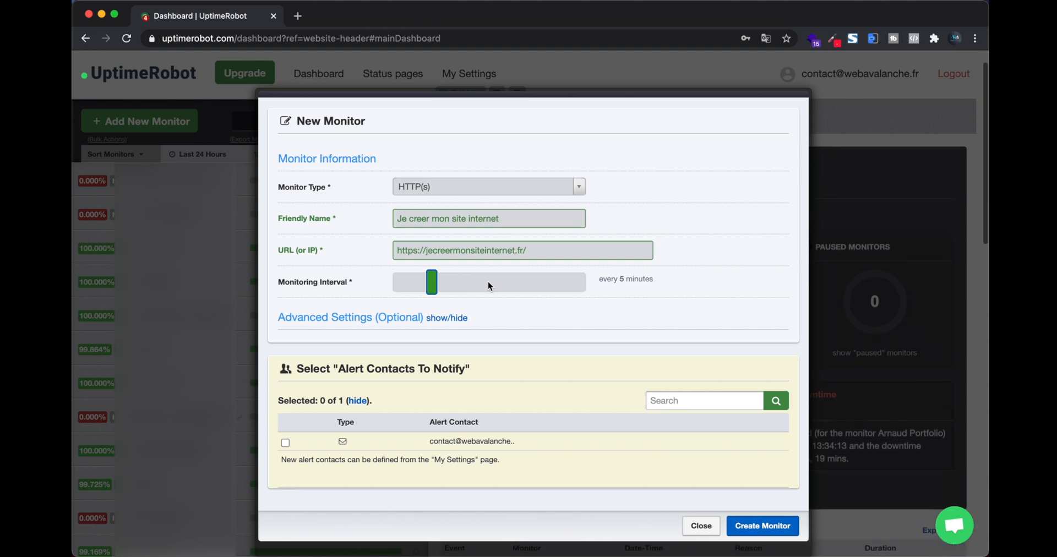
scroll(488, 282, "up", 1)
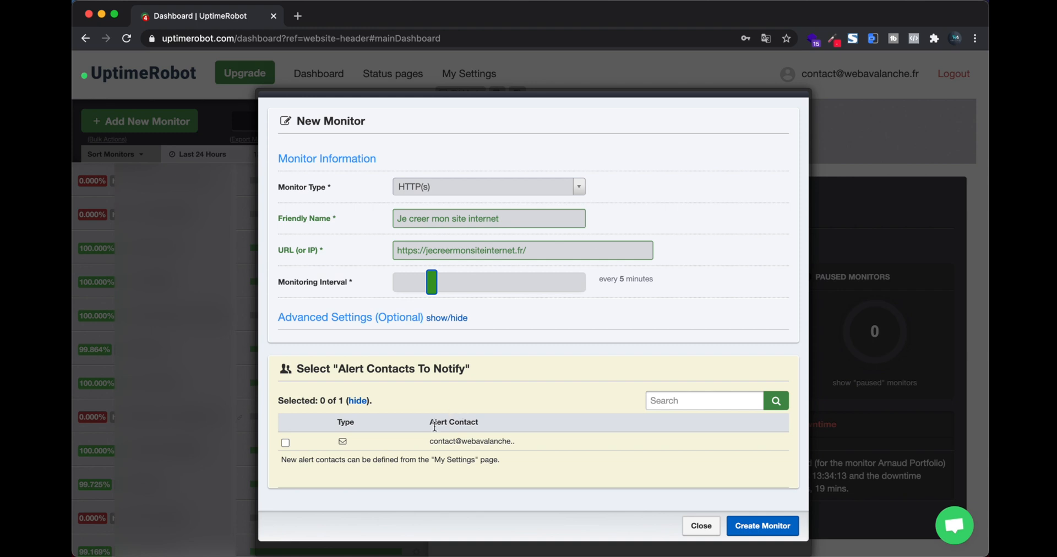
Step: Enable the alert contact and create the monitor
left_click(286, 443)
left_click(768, 526)
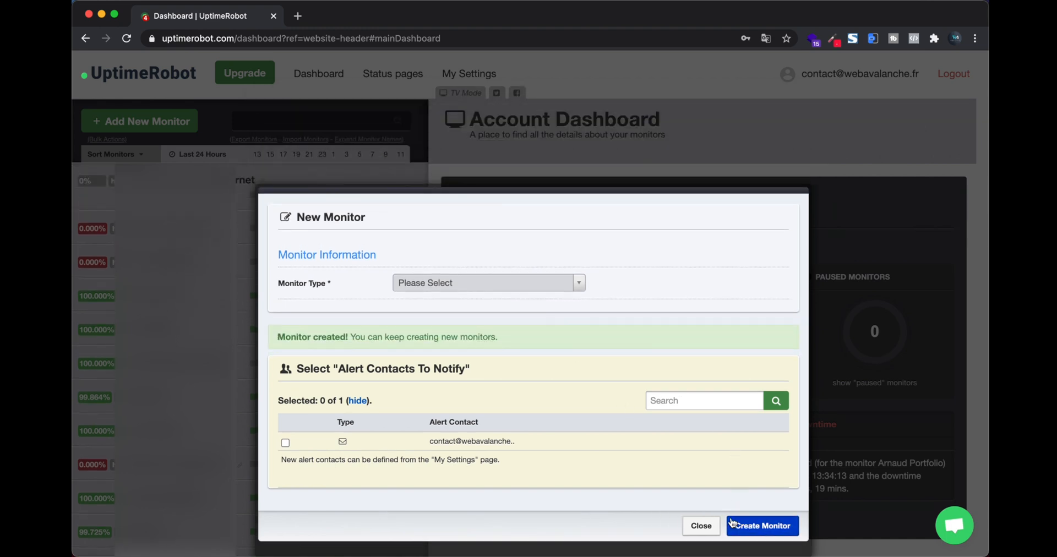
left_click(702, 527)
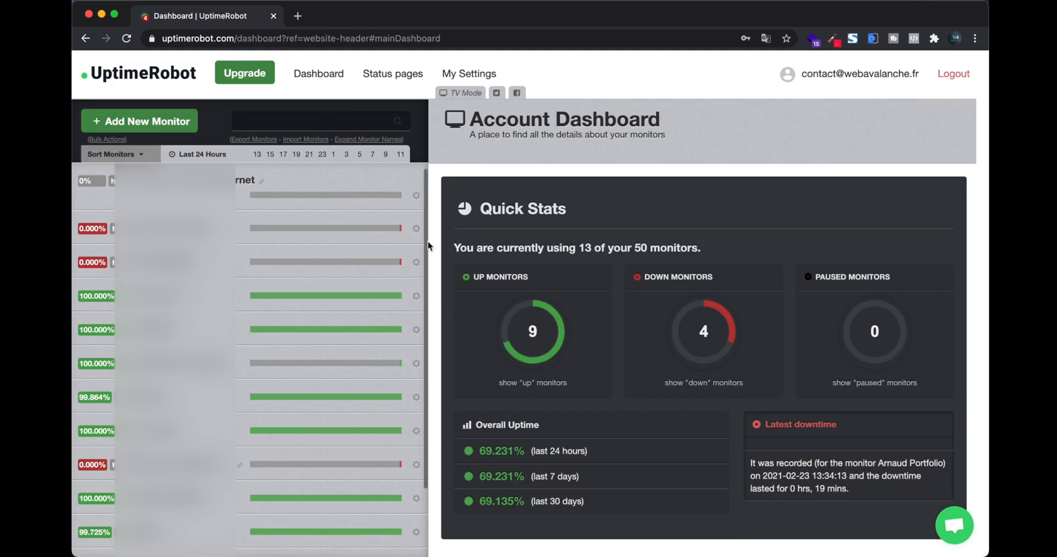
Step: Open the 'Je creer mon site internet' monitor's detail page and review it
left_click(245, 180)
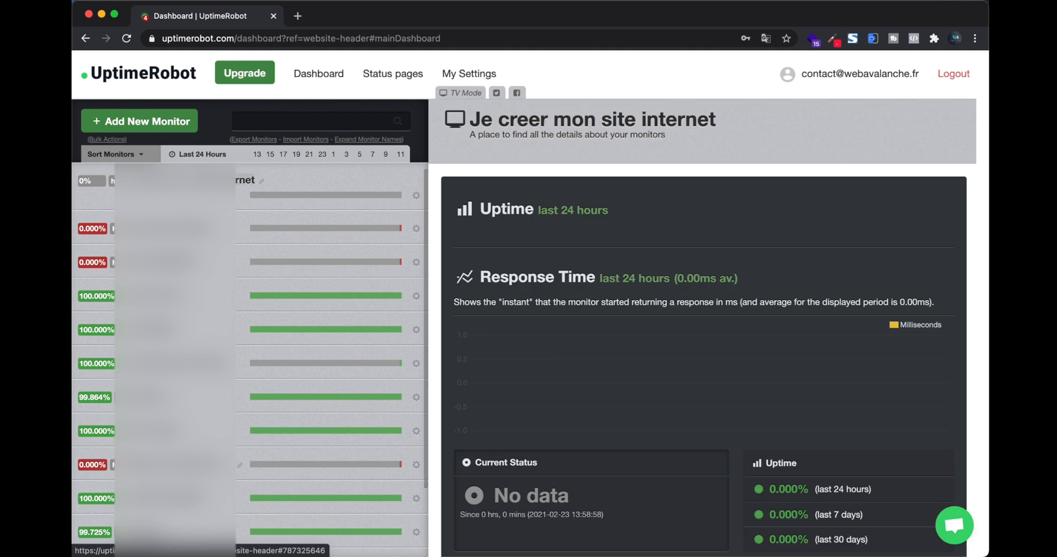
scroll(610, 296, "down", 1)
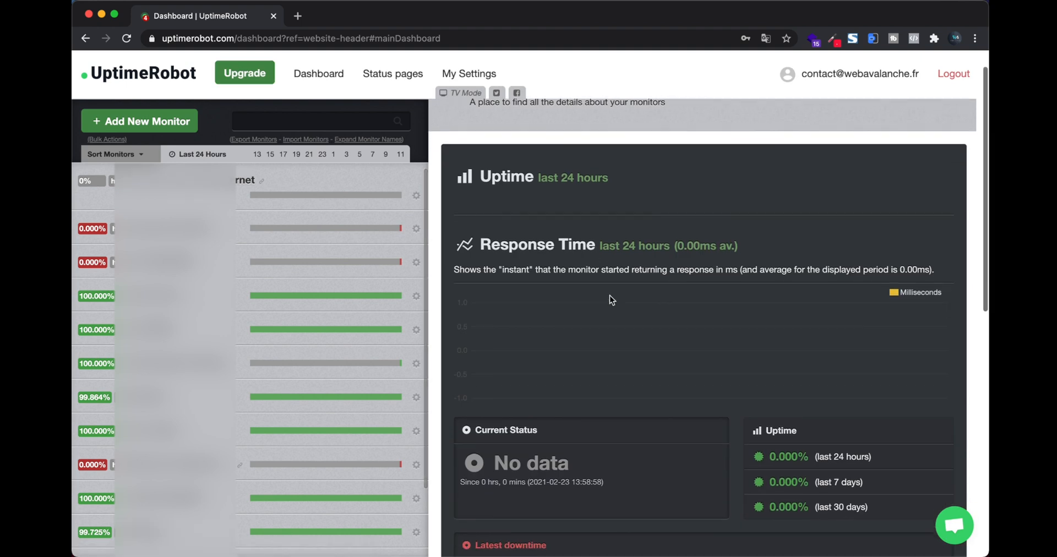
scroll(609, 295, "down", 4)
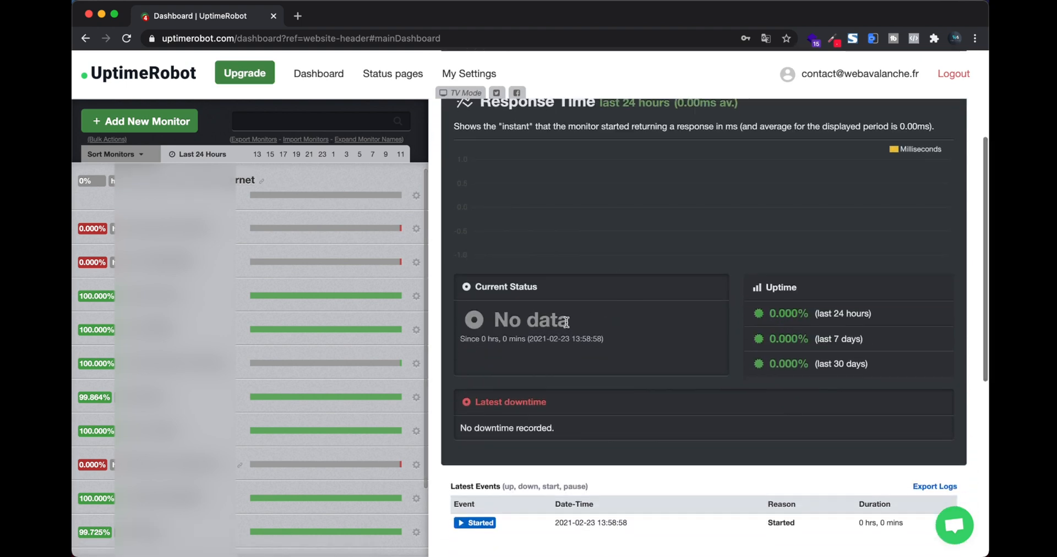
scroll(567, 322, "up", 1)
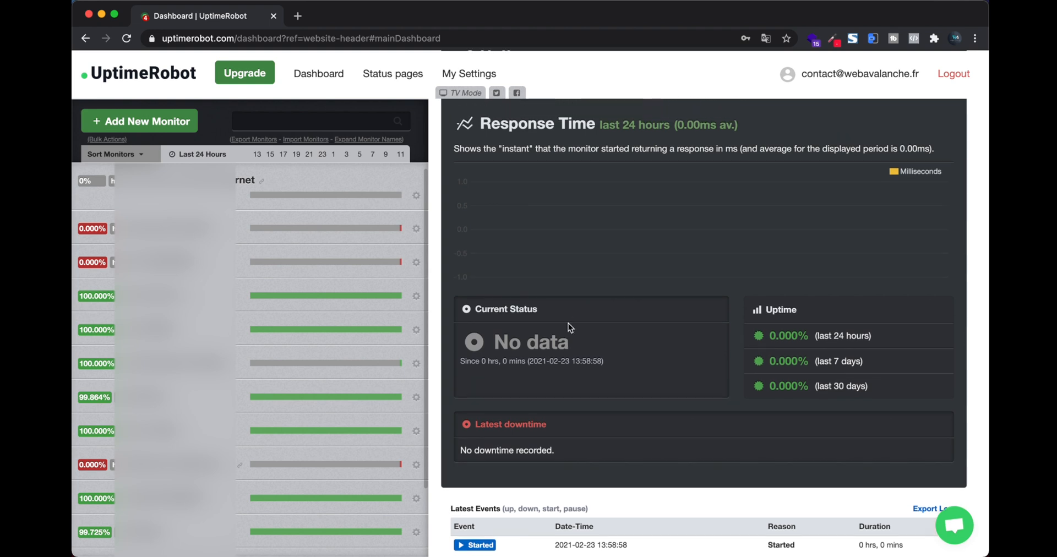
scroll(568, 327, "up", 4)
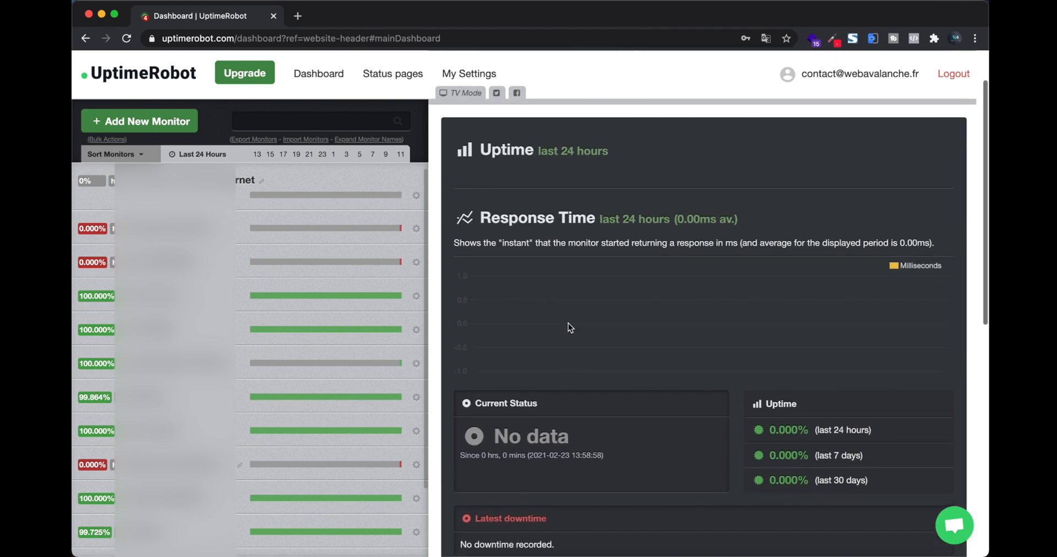
scroll(569, 323, "down", 3)
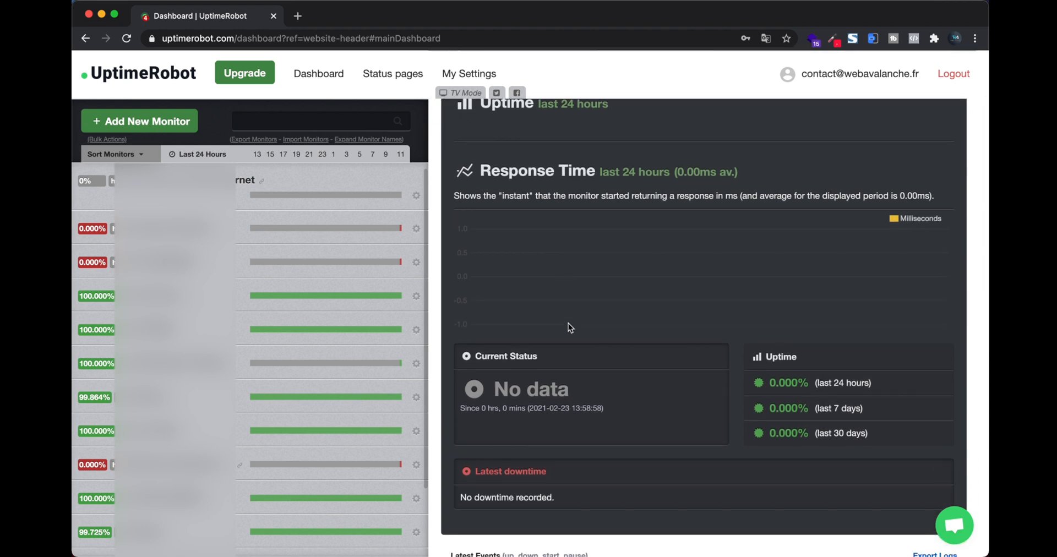
scroll(568, 323, "down", 2)
scroll(568, 323, "up", 5)
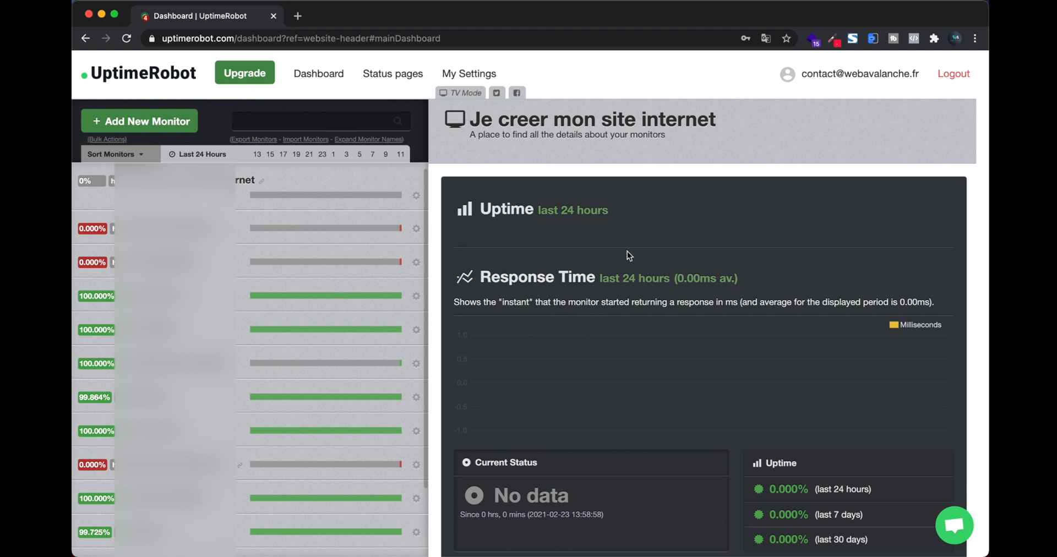
Step: Open My Settings and review the Free Plan account profile and the one alert contact
left_click(483, 74)
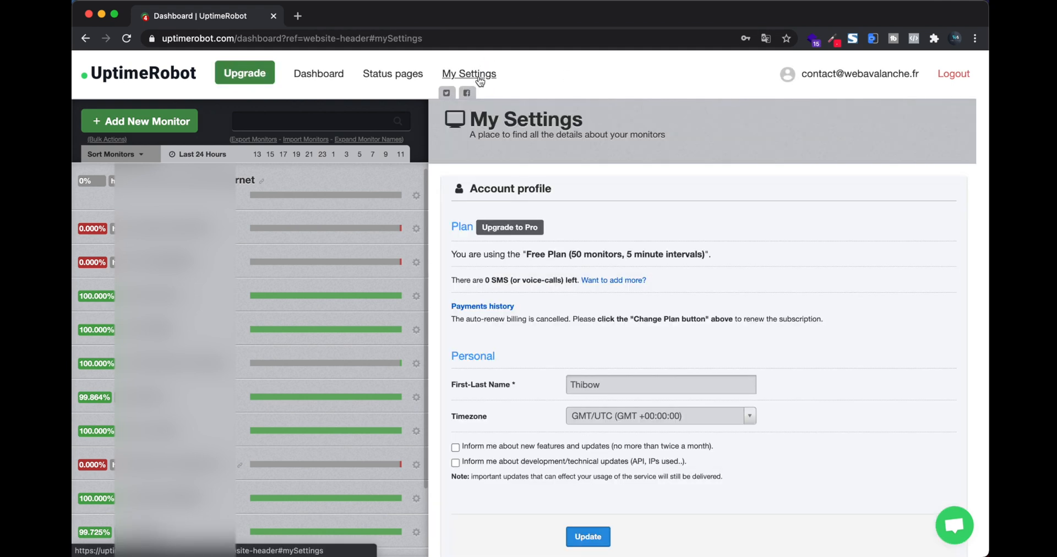
scroll(597, 290, "down", 8)
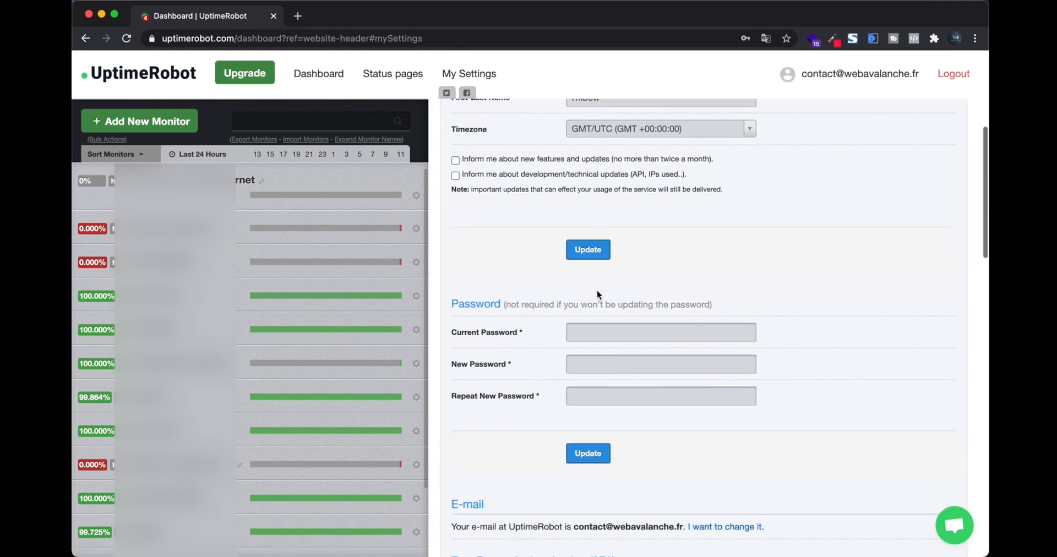
scroll(597, 291, "down", 2)
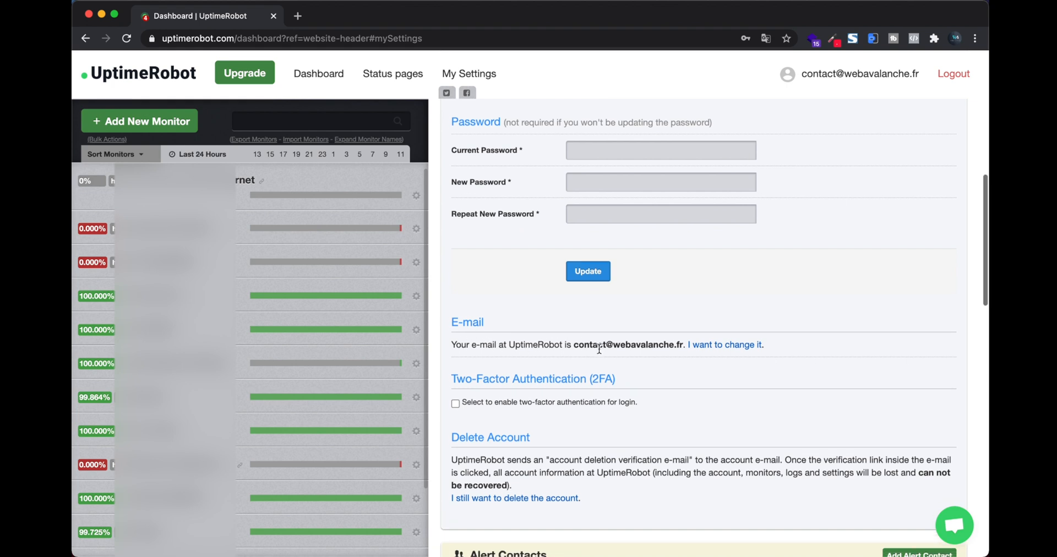
scroll(551, 348, "down", 5)
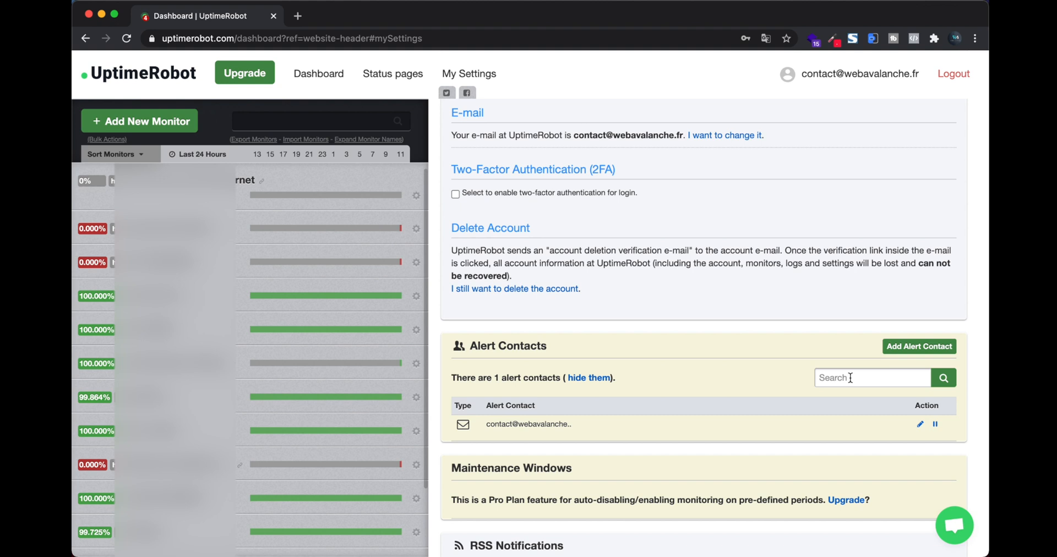
scroll(789, 333, "down", 1)
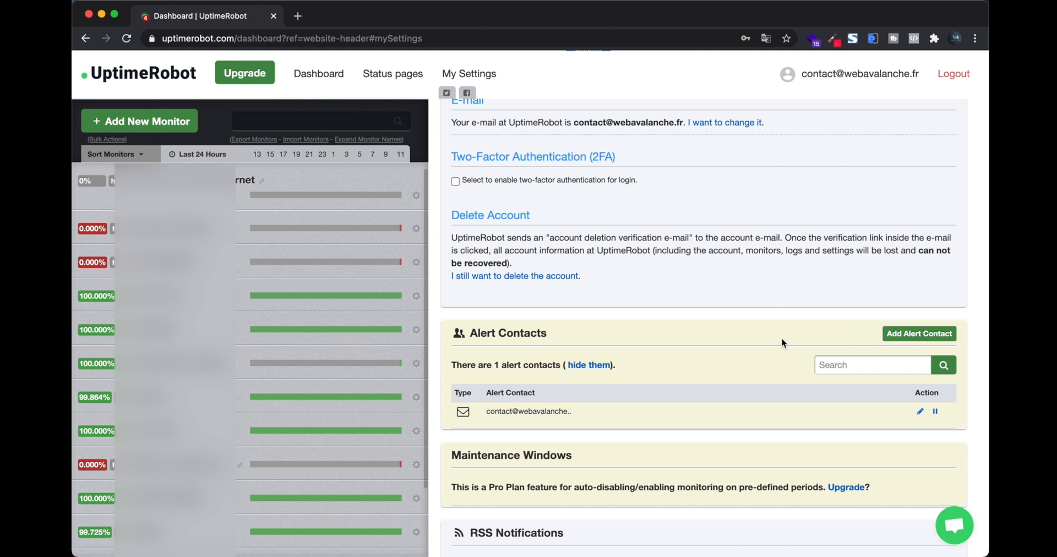
scroll(700, 343, "up", 10)
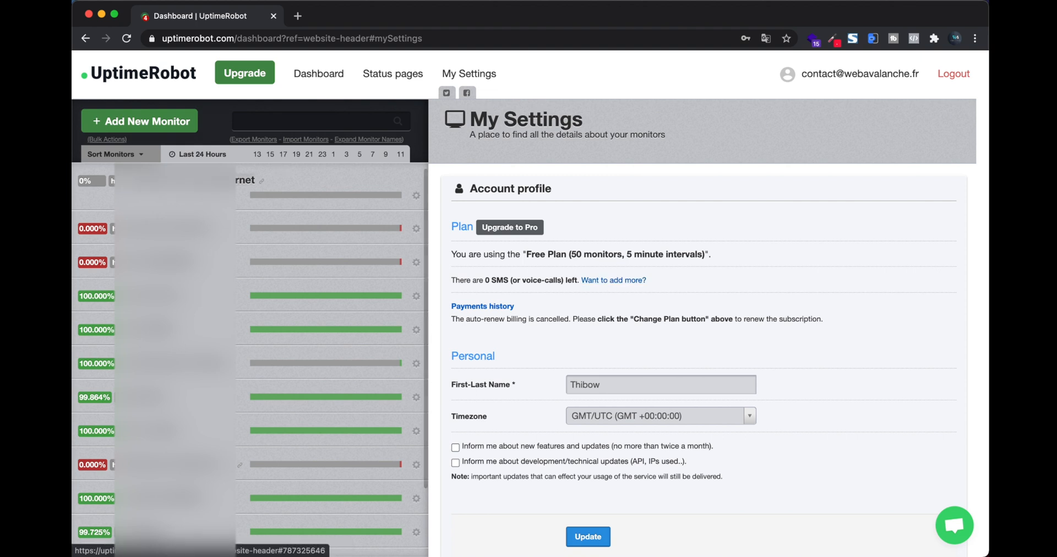
Step: Open the Je creer mon site internet monitor's details and check it shows Up with 100.000% uptime
left_click(160, 296)
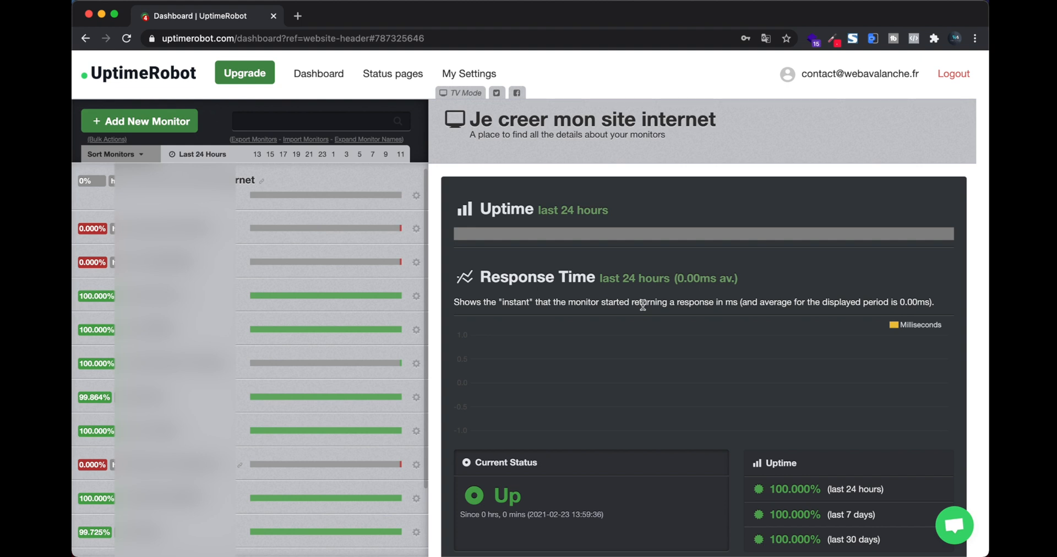
mouse_move(599, 240)
scroll(256, 246, "down", 3)
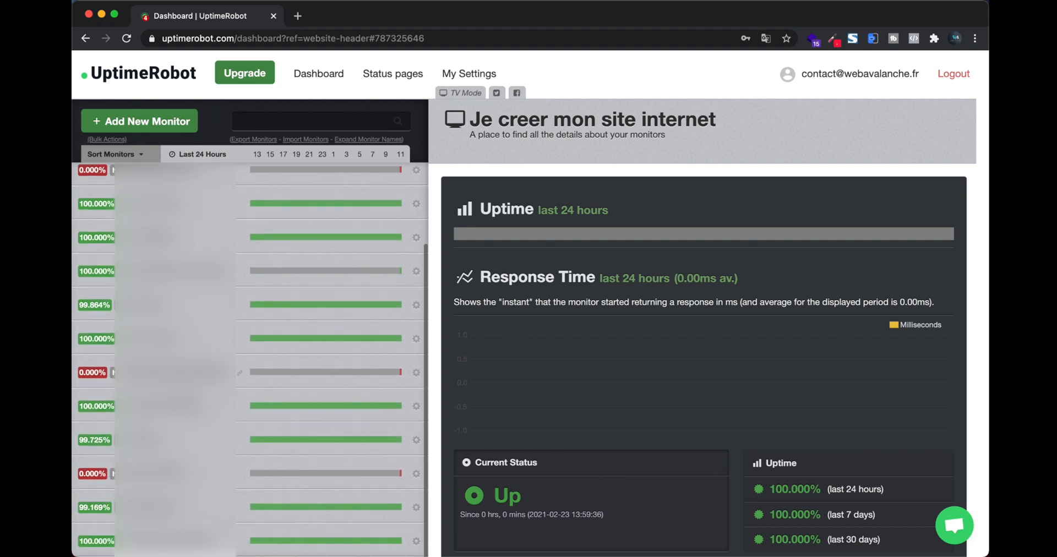
scroll(250, 358, "up", 3)
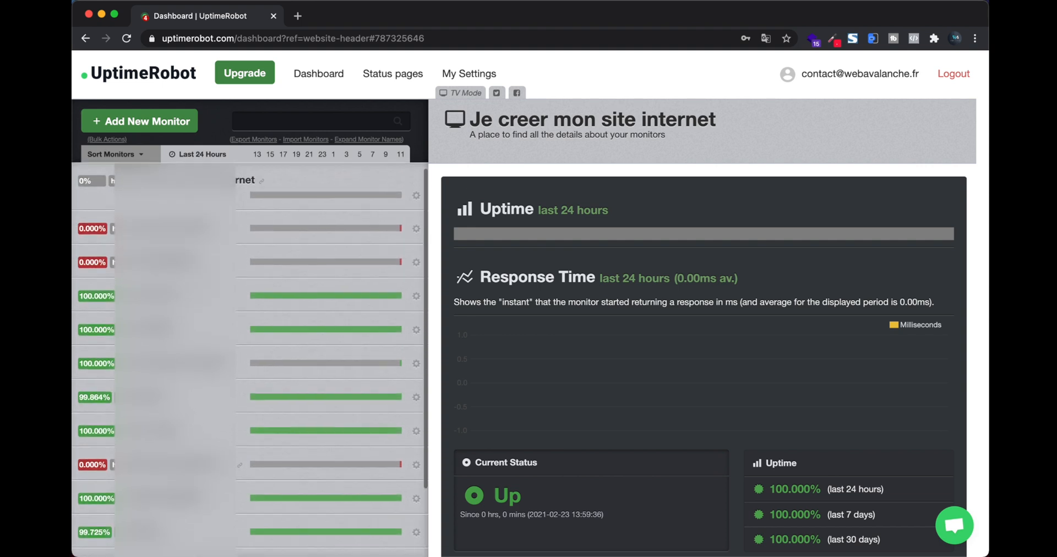
scroll(221, 330, "down", 2)
Step: Open the MYLOGWOD monitor's details and review its Response Time and Latest downtime sections
left_click(157, 277)
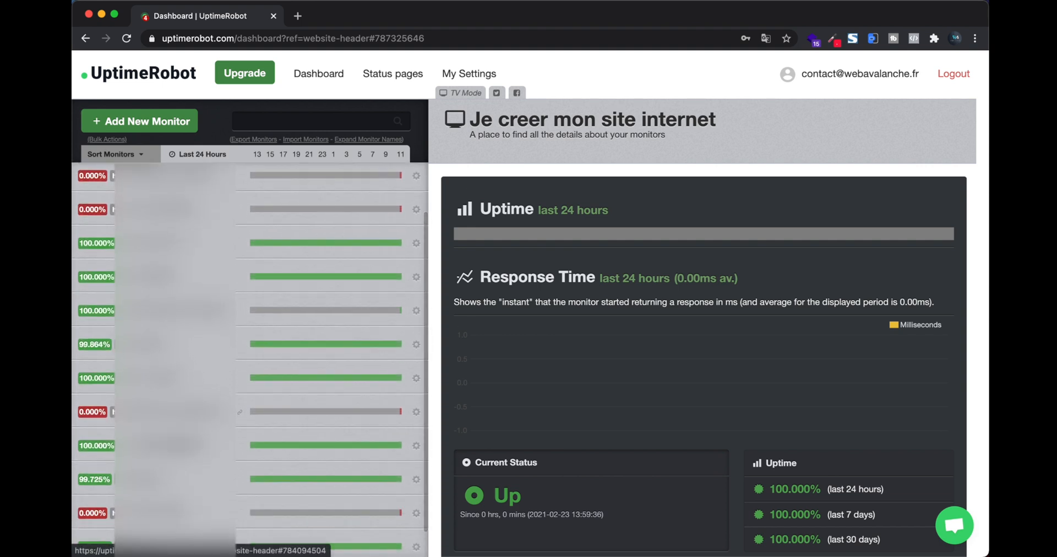
scroll(660, 275, "down", 2)
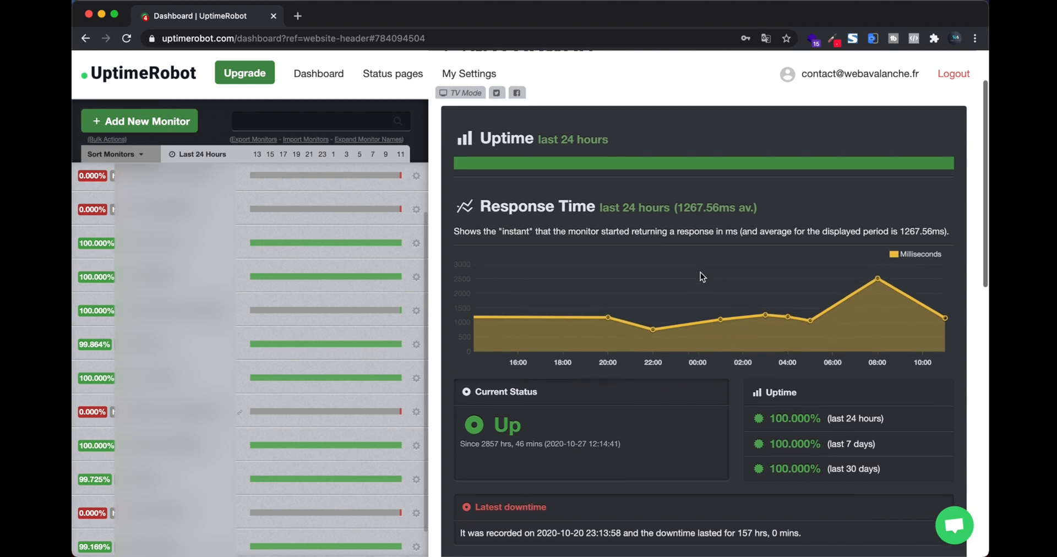
scroll(700, 273, "up", 1)
scroll(700, 273, "down", 10)
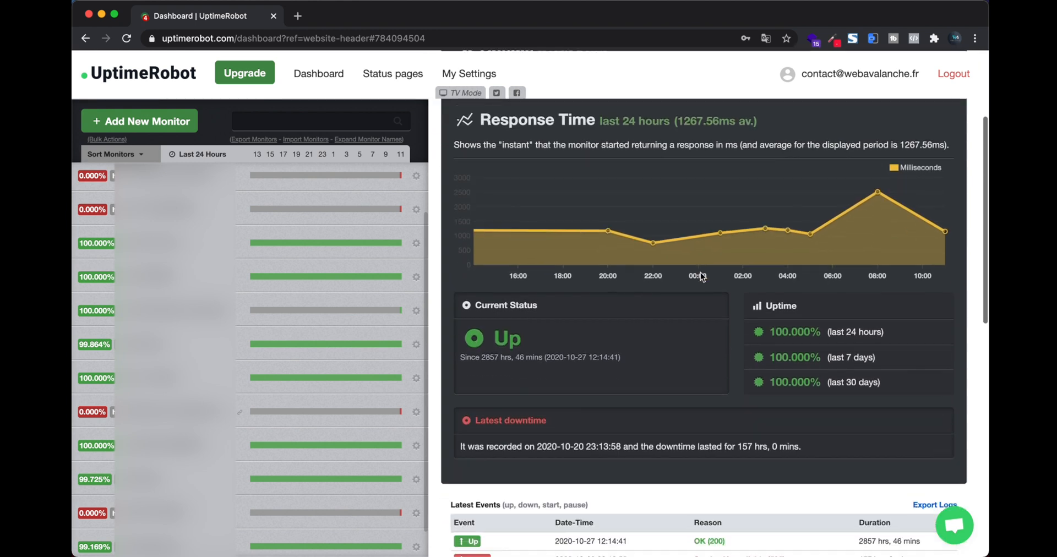
scroll(701, 272, "up", 1)
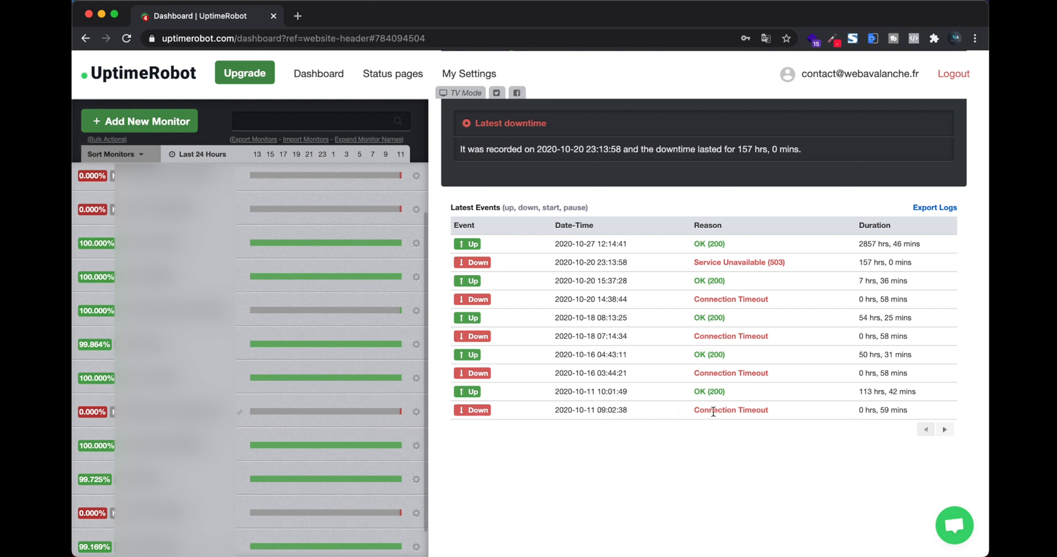
Step: Highlight past event durations in Latest Events: 0 hrs 59 mins, 113 hrs 42 mins, 58 mins, 157 hrs
double_click(861, 409)
left_click_drag(872, 407, 913, 407)
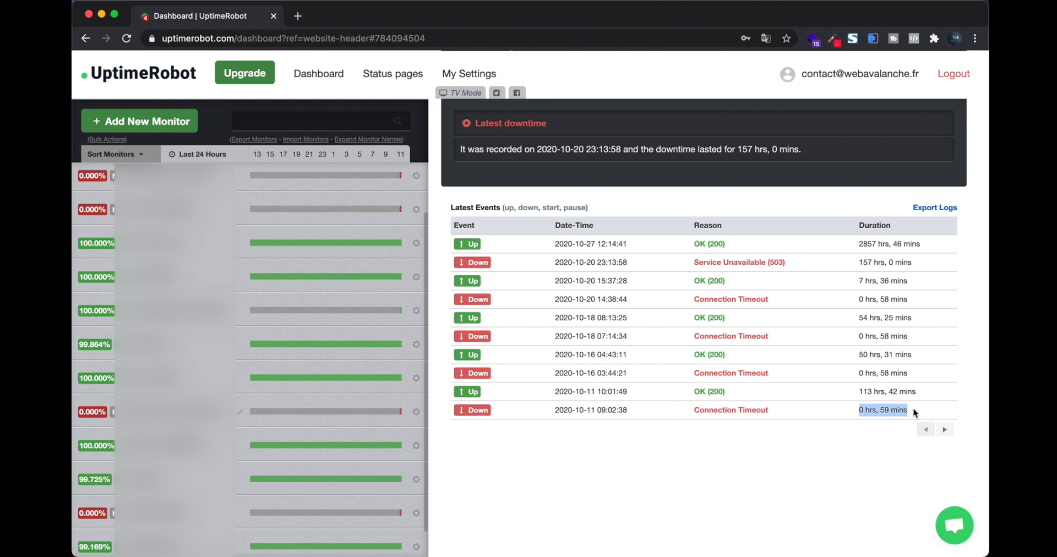
left_click(913, 407)
left_click_drag(857, 391, 916, 391)
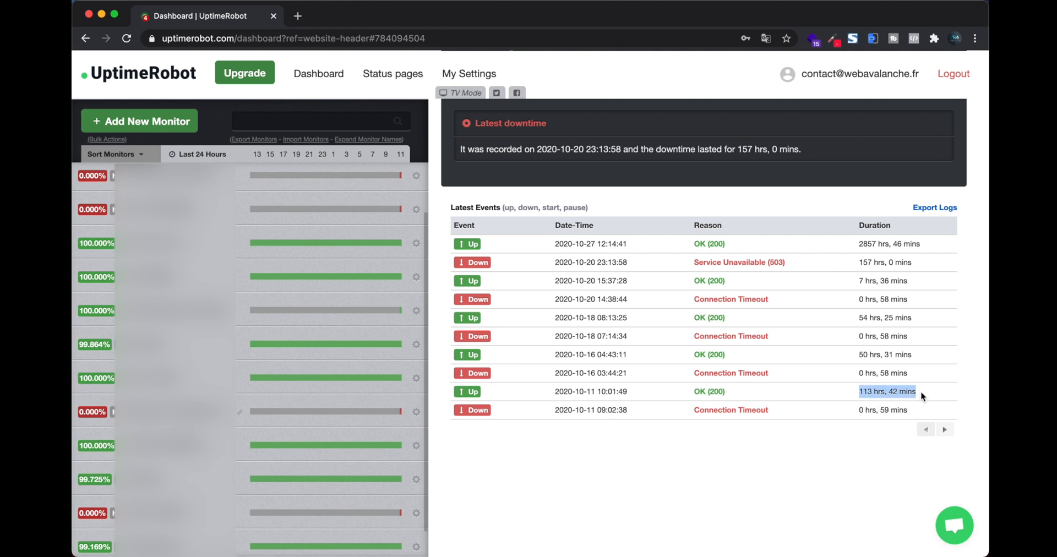
left_click(886, 377)
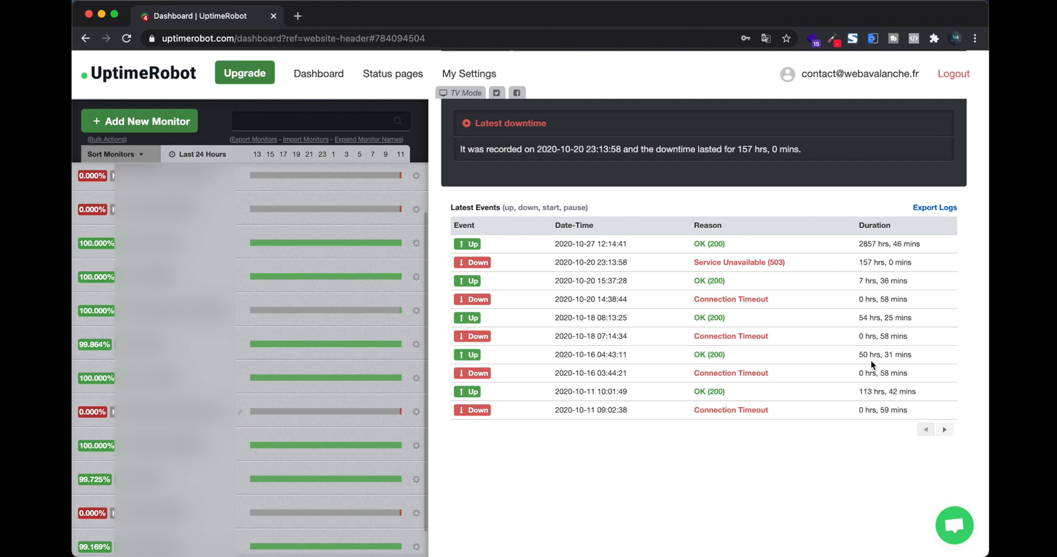
left_click_drag(861, 356, 889, 328)
scroll(908, 338, "up", 1)
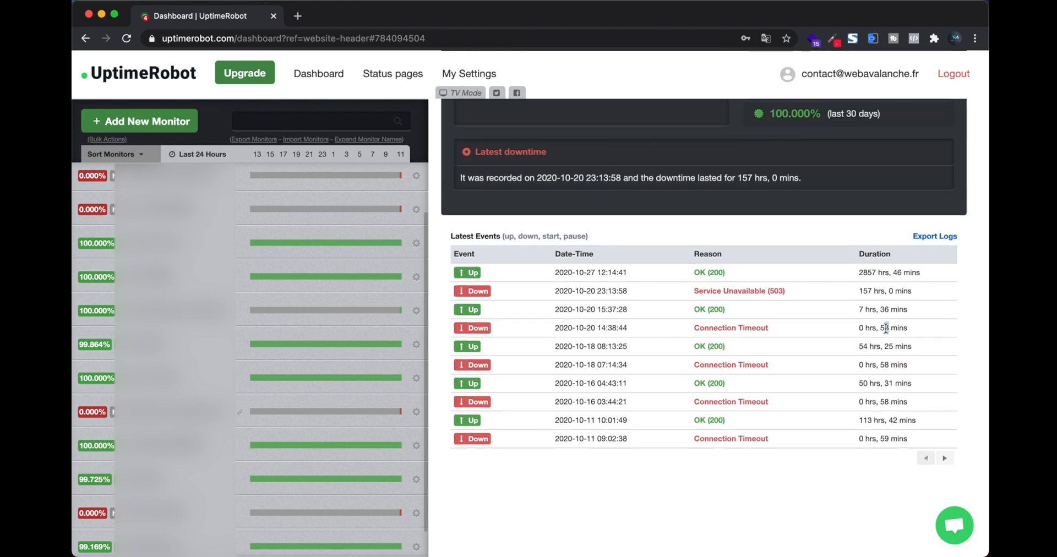
left_click_drag(858, 291, 890, 298)
scroll(890, 297, "up", 2)
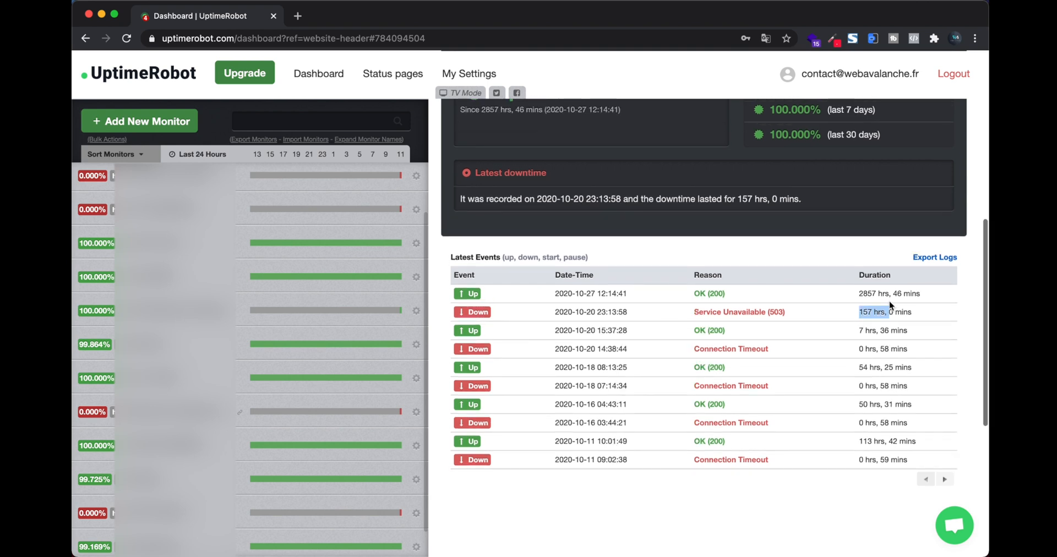
scroll(890, 302, "up", 1)
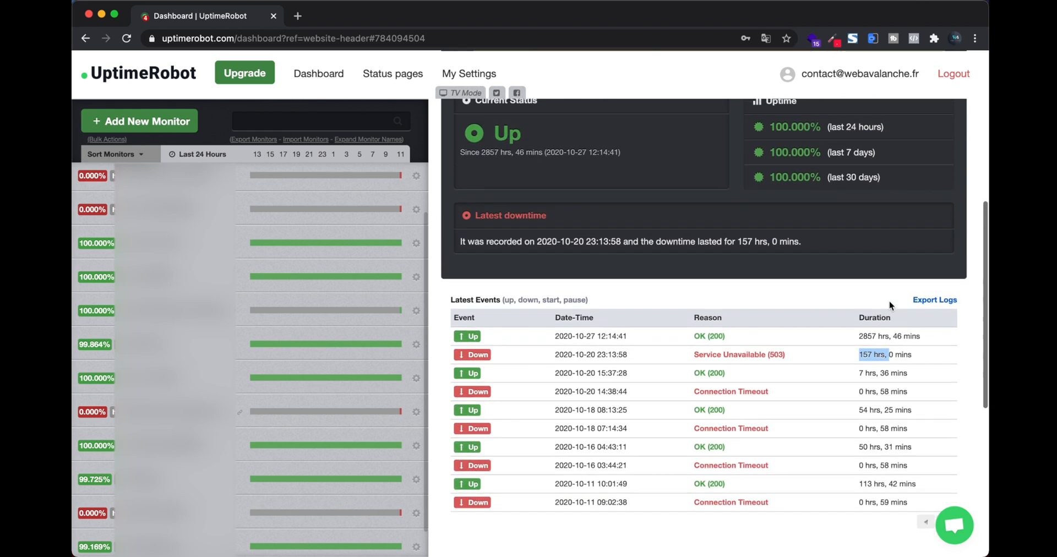
scroll(890, 301, "up", 1)
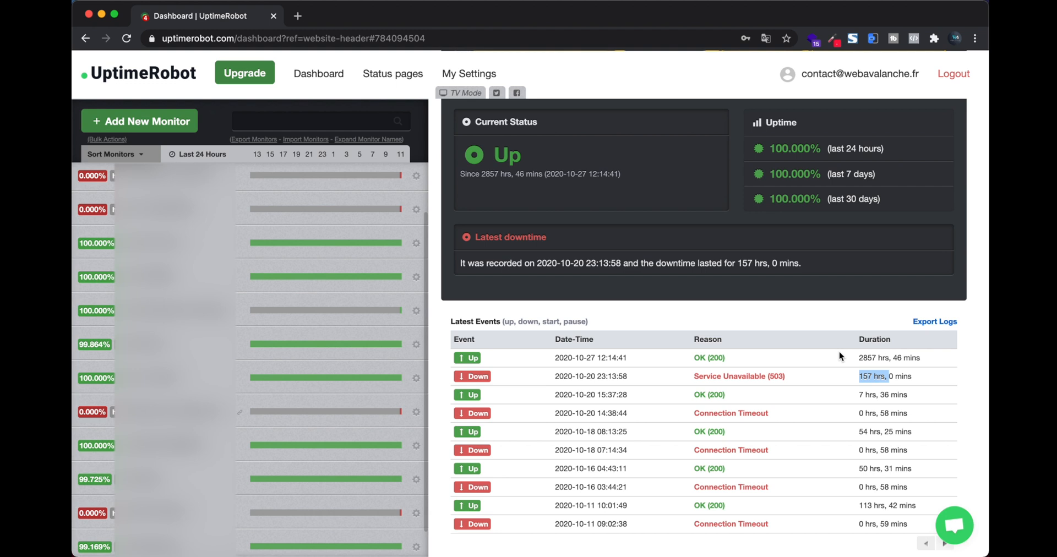
Step: Highlight the current 2857 hrs uptime duration at the top of the Latest Events table
scroll(831, 352, "up", 1)
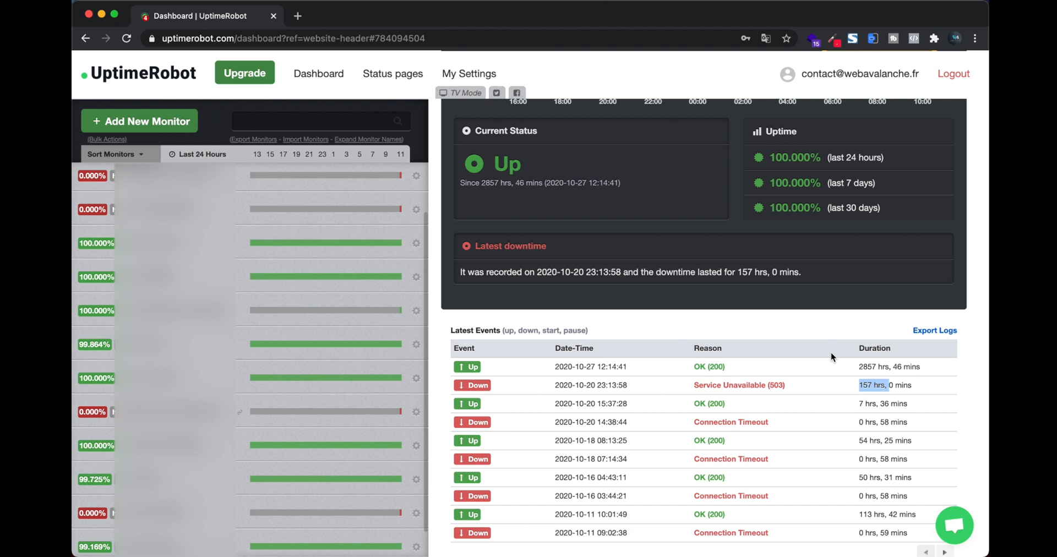
left_click_drag(857, 368, 908, 369)
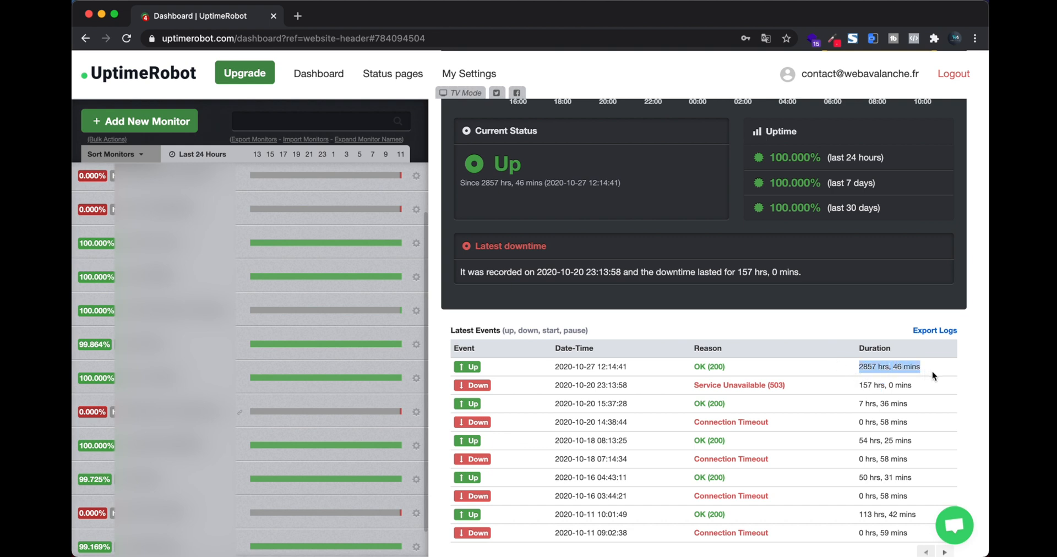
scroll(933, 371, "up", 5)
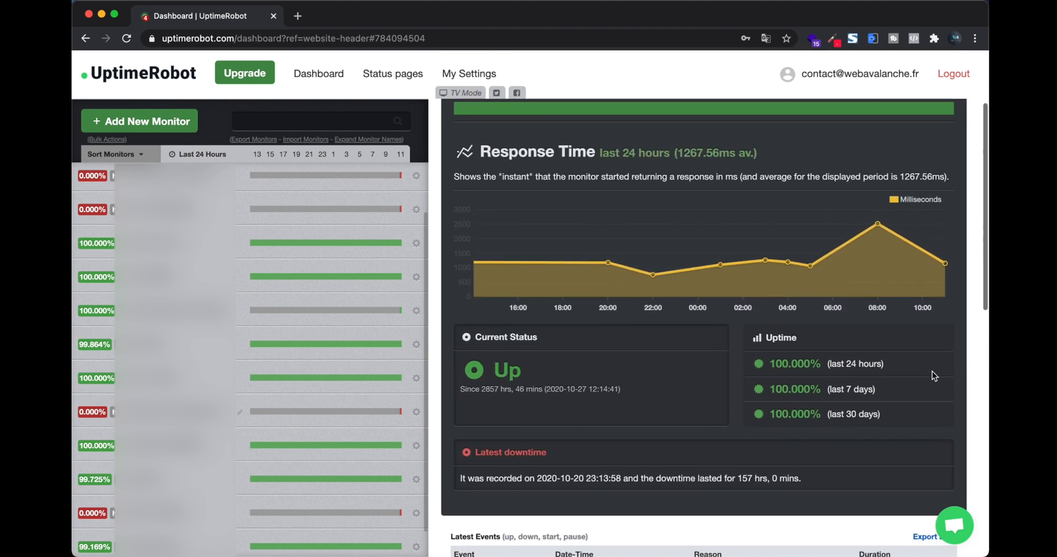
scroll(933, 371, "up", 1)
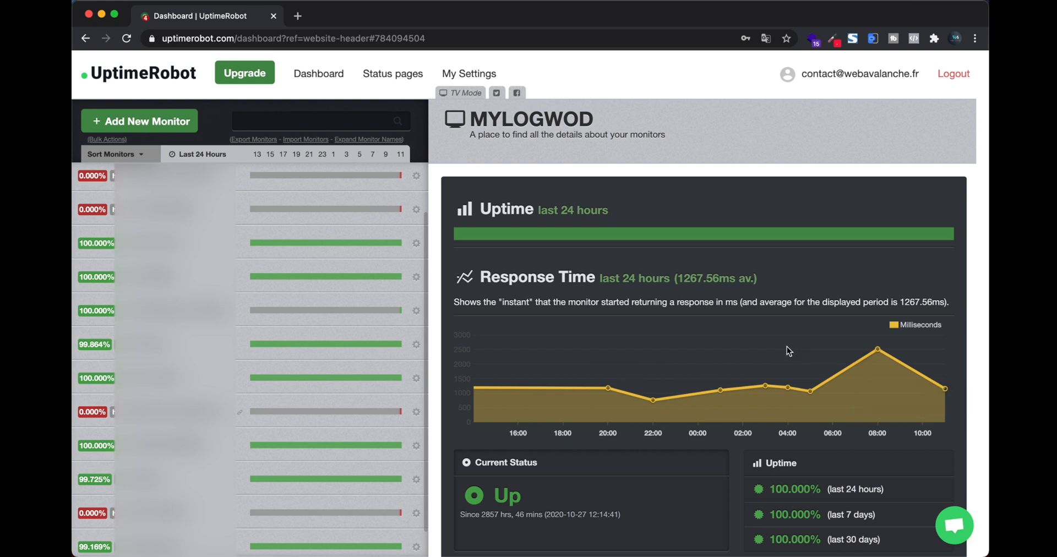
scroll(788, 348, "down", 1)
scroll(787, 345, "down", 1)
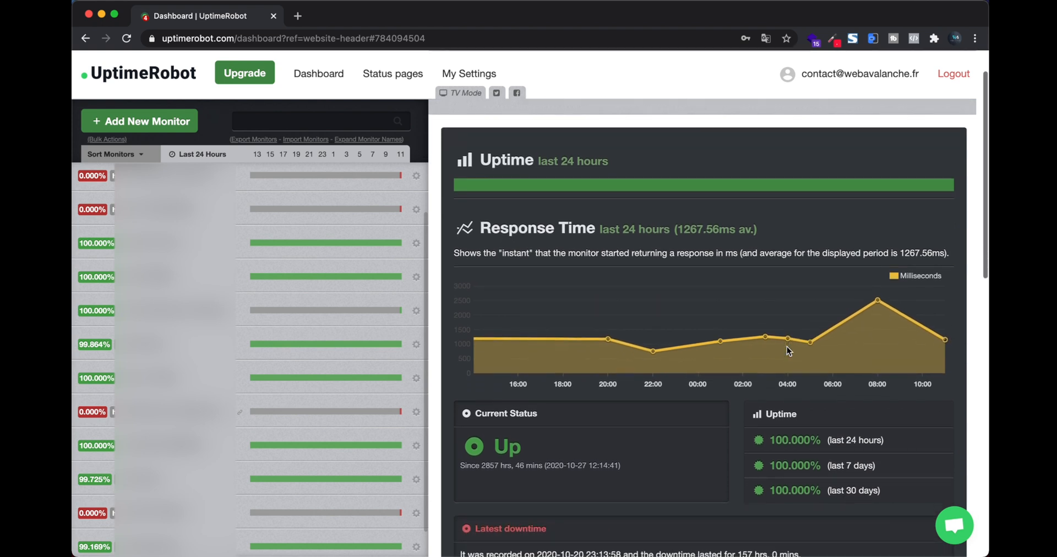
scroll(787, 345, "up", 1)
scroll(788, 345, "down", 1)
scroll(788, 346, "up", 2)
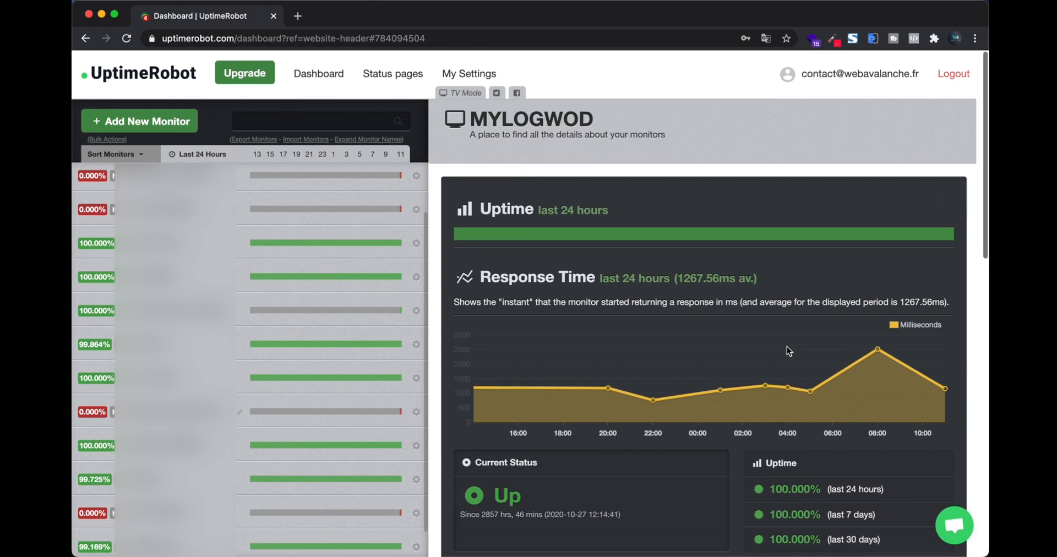